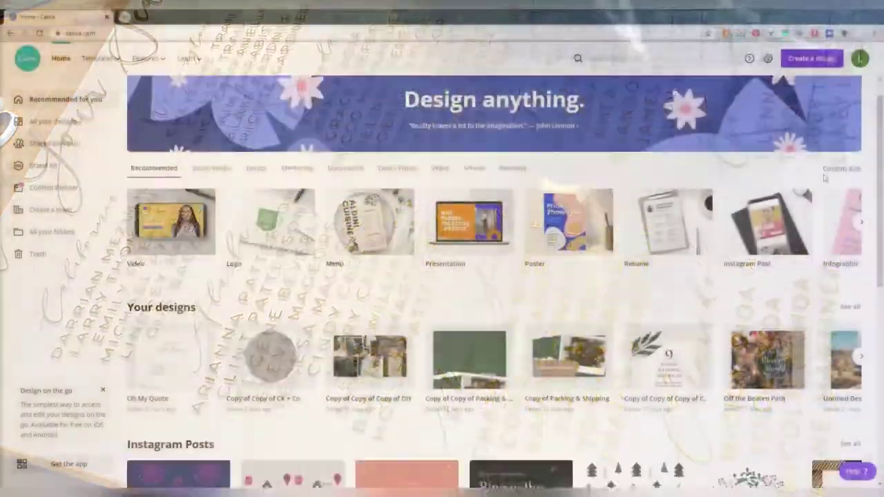
Show the weeded gold vinyl seating-chart names lifted onto clear transfer tape
scroll(824, 178, down, 3)
Check the Brand Kit fonts, then list all saved designs, including the two 'Find Your Seat' charts
scroll(823, 179, down, 2)
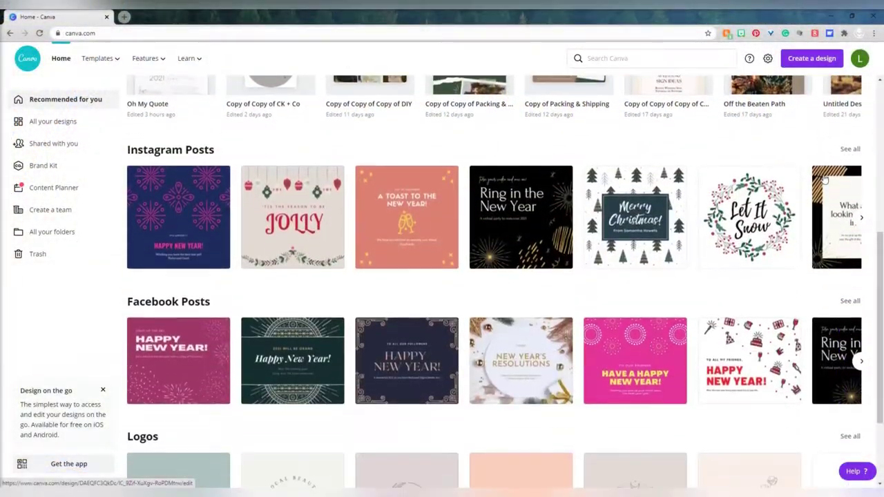
scroll(881, 229, up, 1)
scroll(881, 229, up, 4)
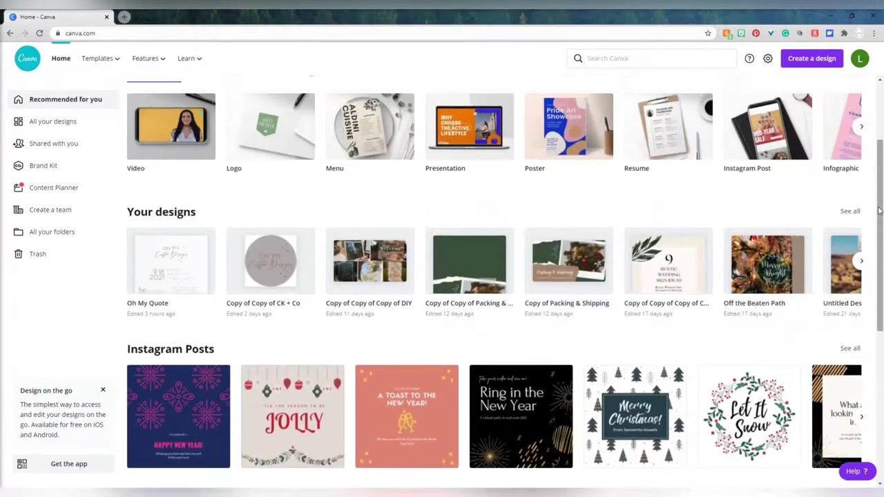
click(44, 167)
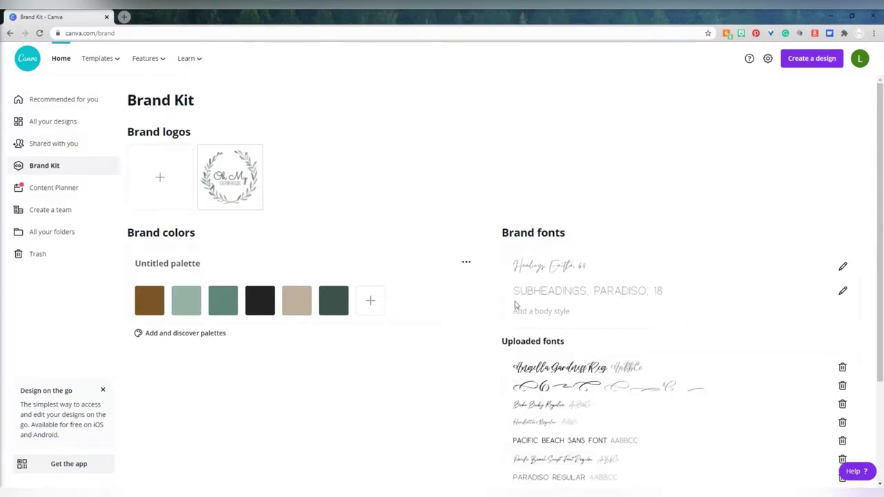
scroll(513, 302, down, 2)
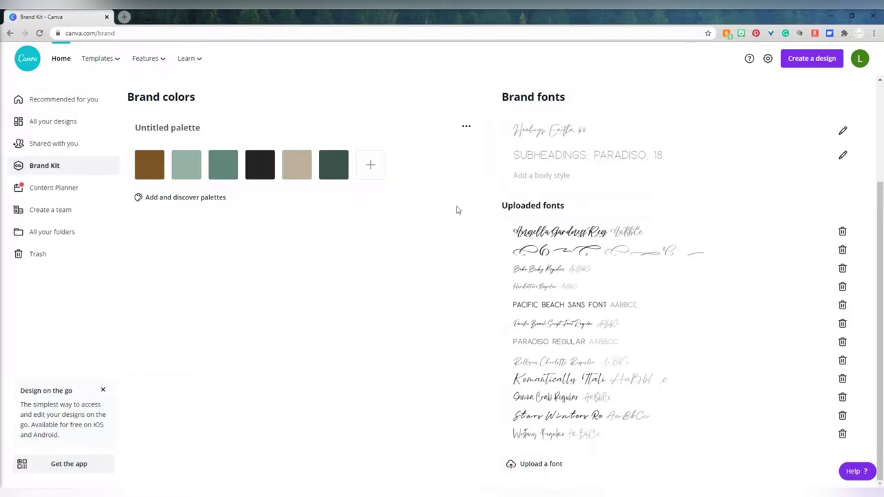
click(46, 131)
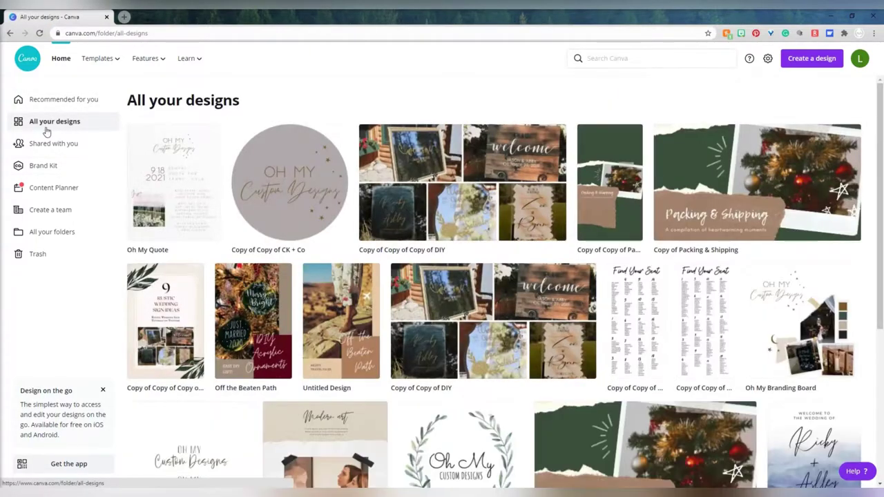
Create a blank 24 × 48 in custom design, hide templates, and dock the browser to the left half
click(812, 58)
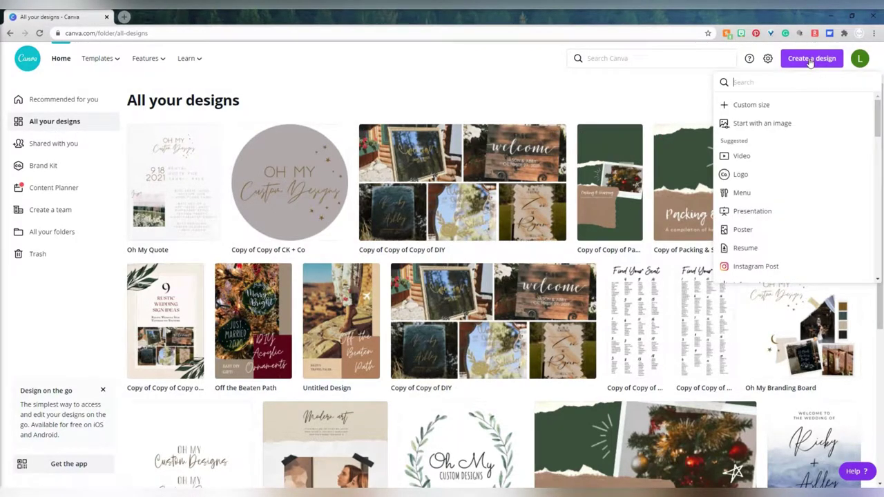
click(753, 107)
click(851, 109)
click(832, 130)
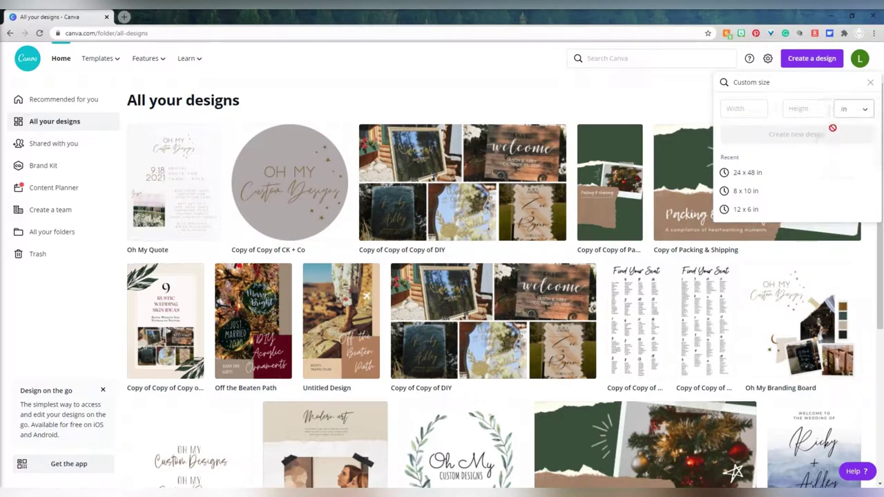
click(746, 105)
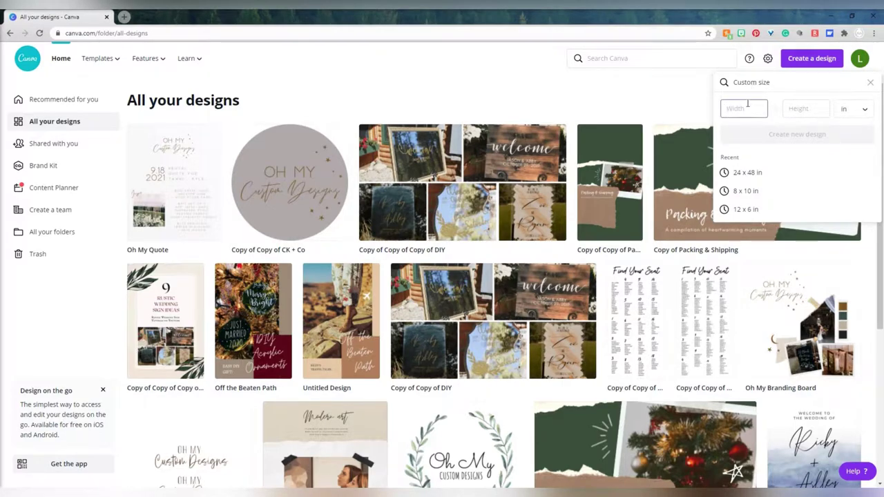
text(24)
key(Tab)
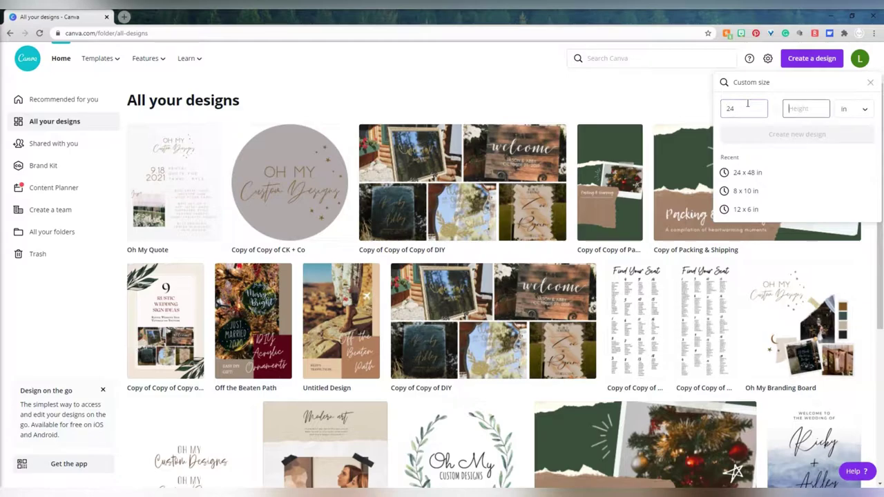
text(48)
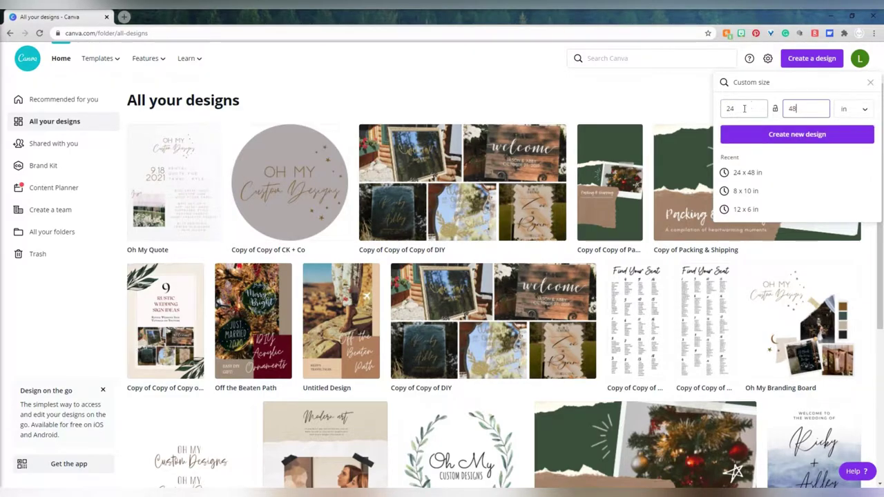
click(772, 134)
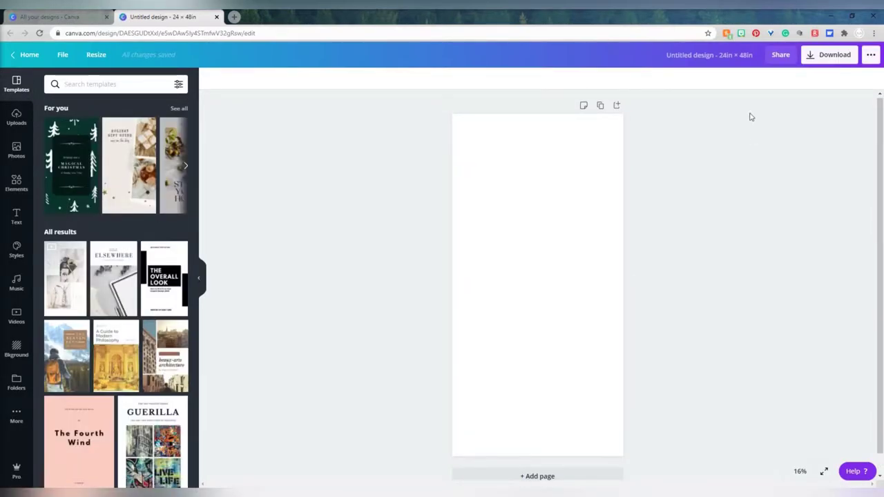
click(202, 279)
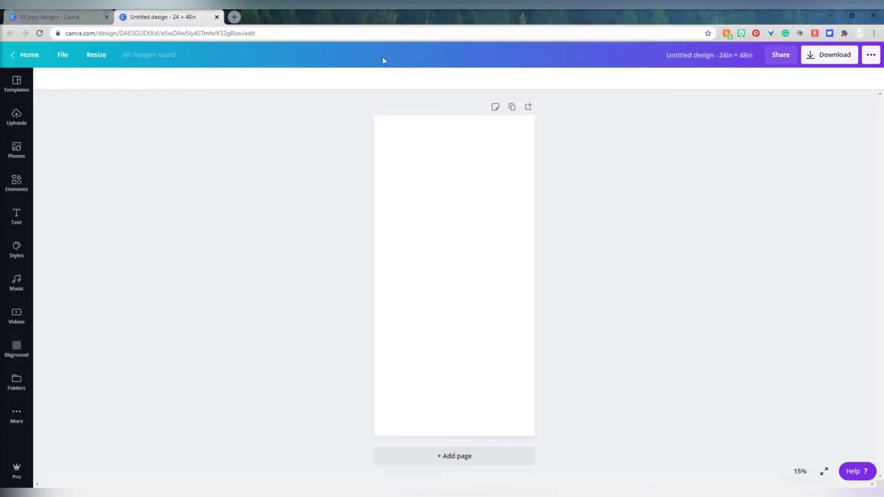
drag(488, 20, 3, 288)
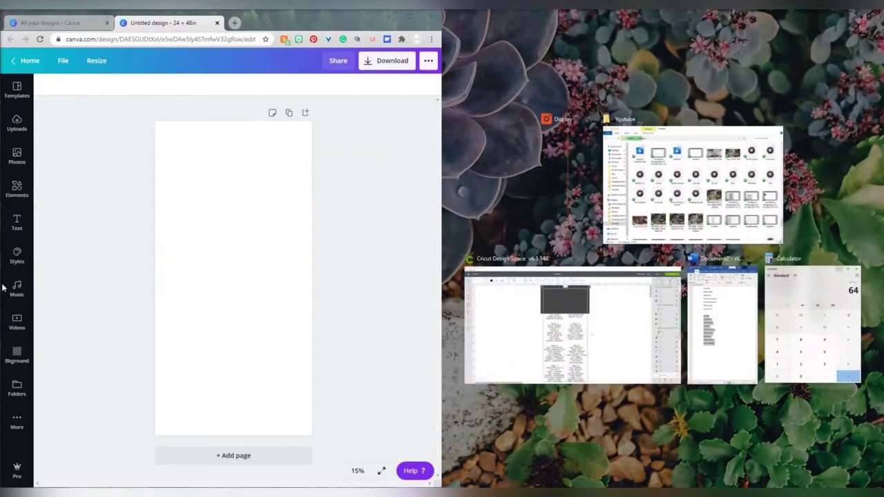
Snap the Word guest list beside Canva and select the Table 1 names
click(724, 307)
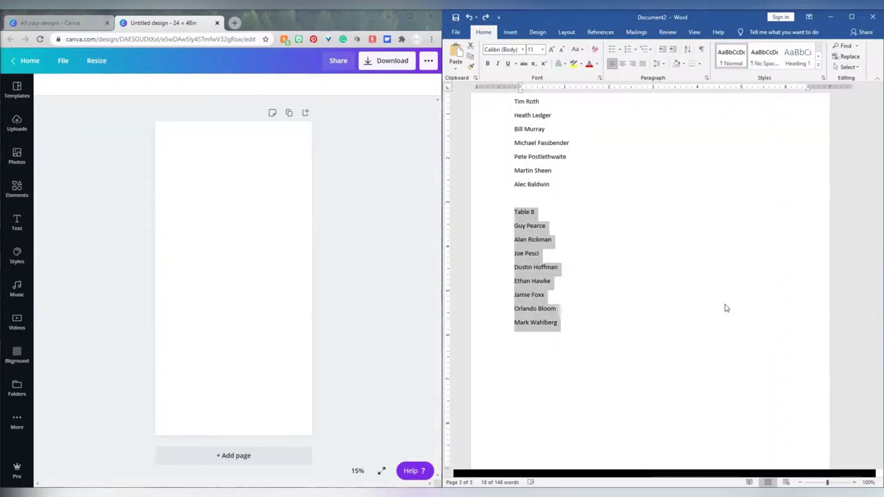
scroll(690, 257, up, 5)
scroll(692, 259, up, 15)
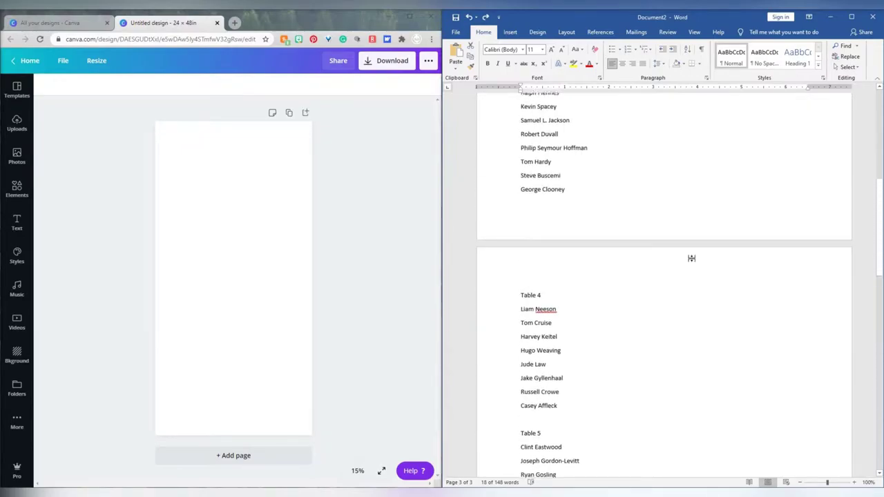
click(660, 259)
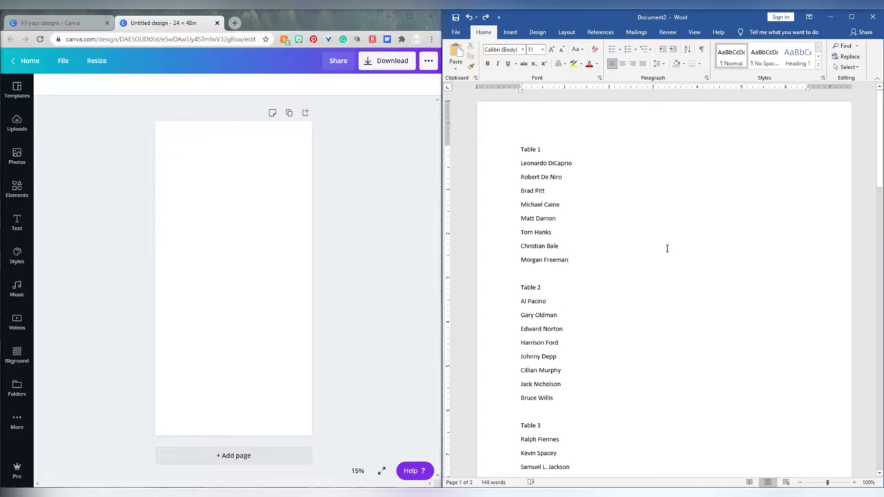
click(193, 148)
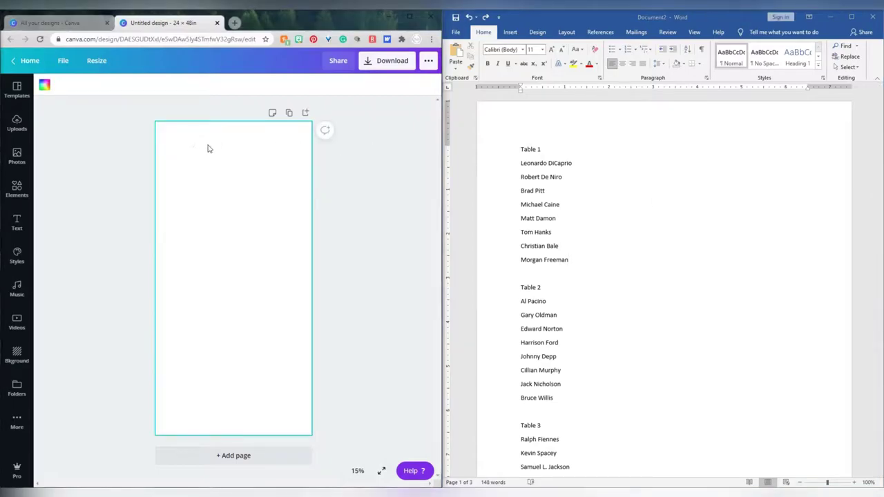
click(624, 199)
drag(592, 265, 505, 159)
key(ctrl+c)
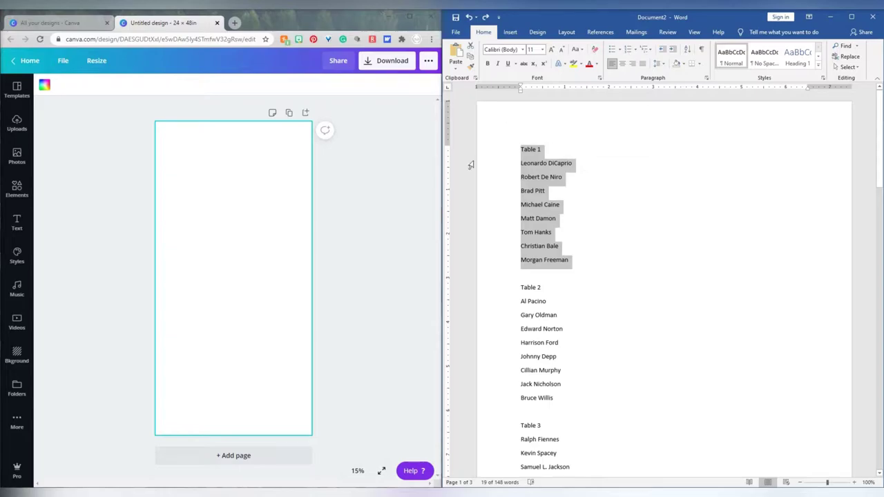
click(17, 222)
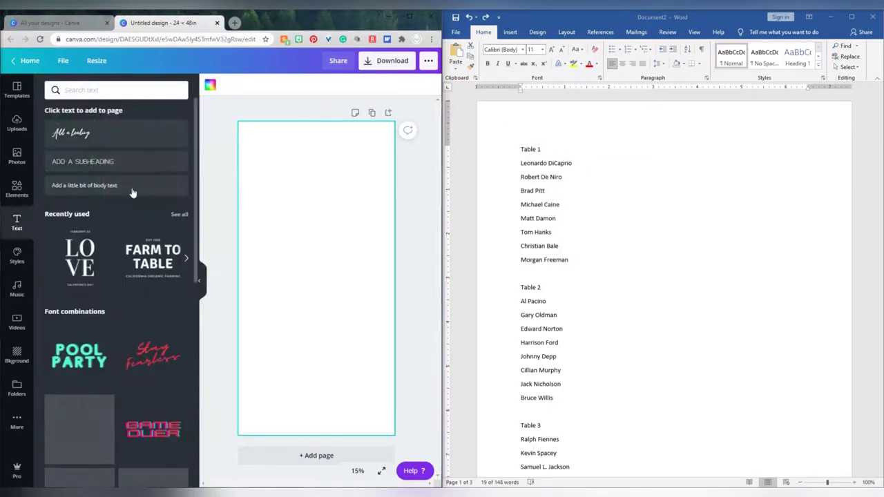
Add a subheading box holding the Table 1 guest list, enlarged and placed at the page's top-left
click(97, 163)
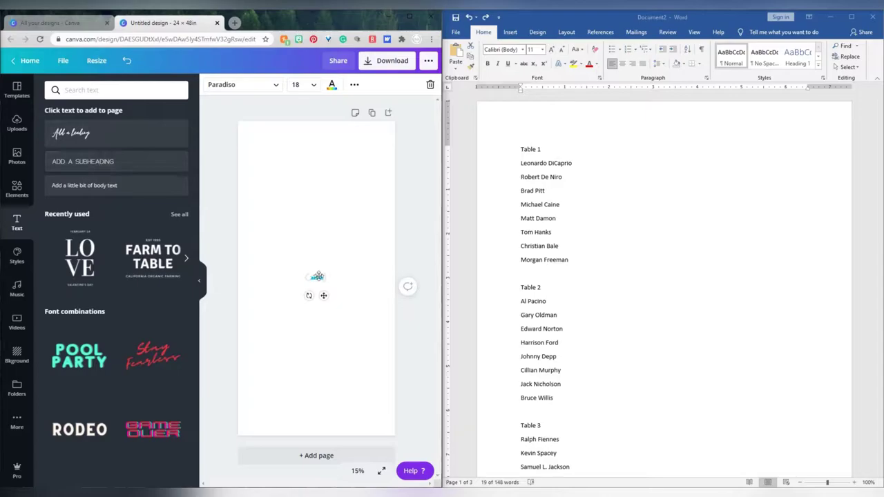
key(ctrl+v)
drag(325, 297, 356, 335)
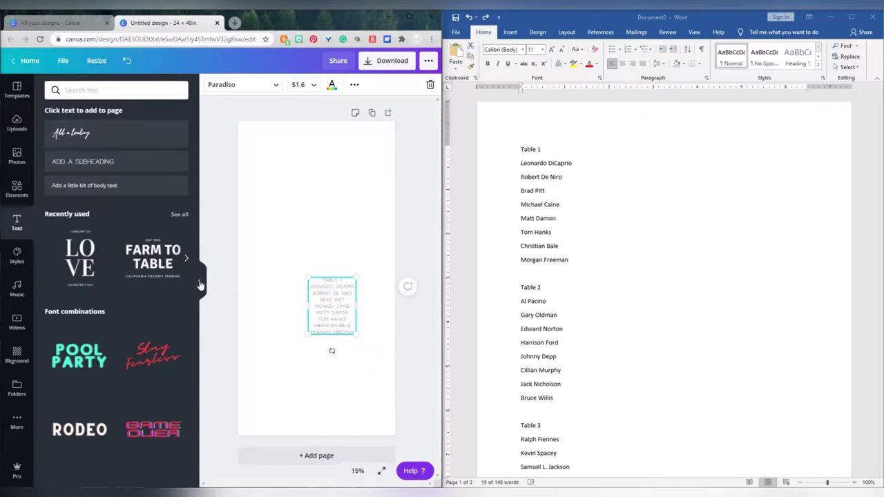
click(200, 285)
click(292, 328)
drag(253, 322, 233, 237)
drag(198, 181, 262, 177)
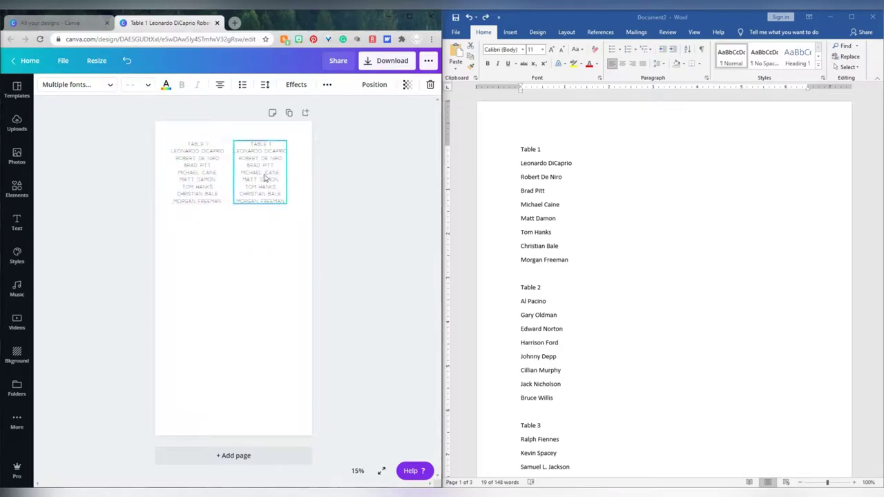
Fill a duplicate box with the Table 2 list and place a copy below Table 1
drag(563, 399, 502, 296)
key(ctrl+c)
click(250, 148)
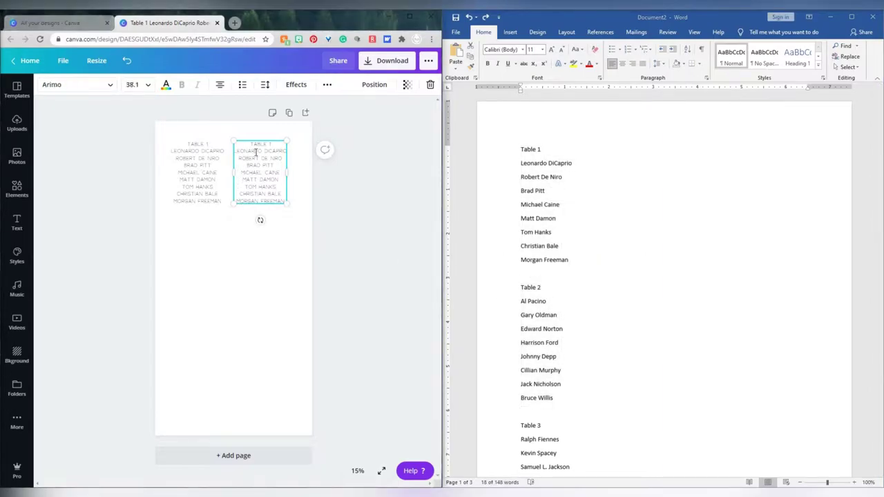
click(250, 145)
drag(250, 145, 295, 236)
key(ctrl+v)
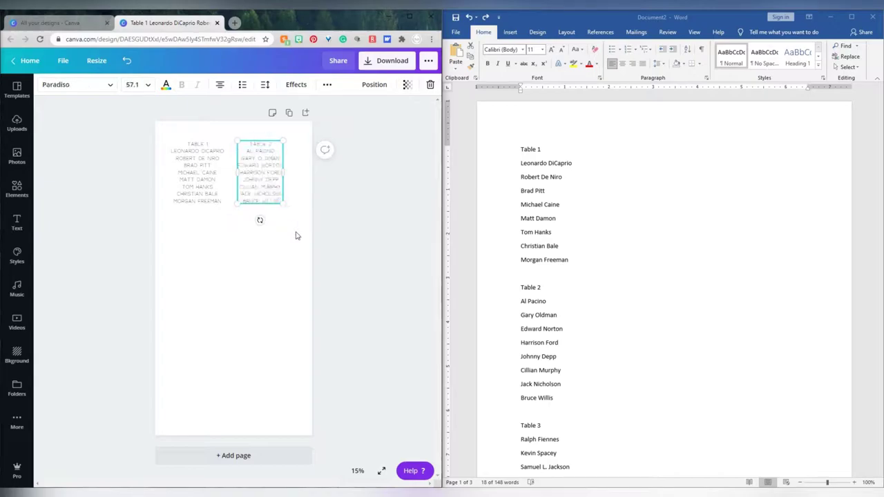
click(267, 164)
drag(267, 164, 199, 249)
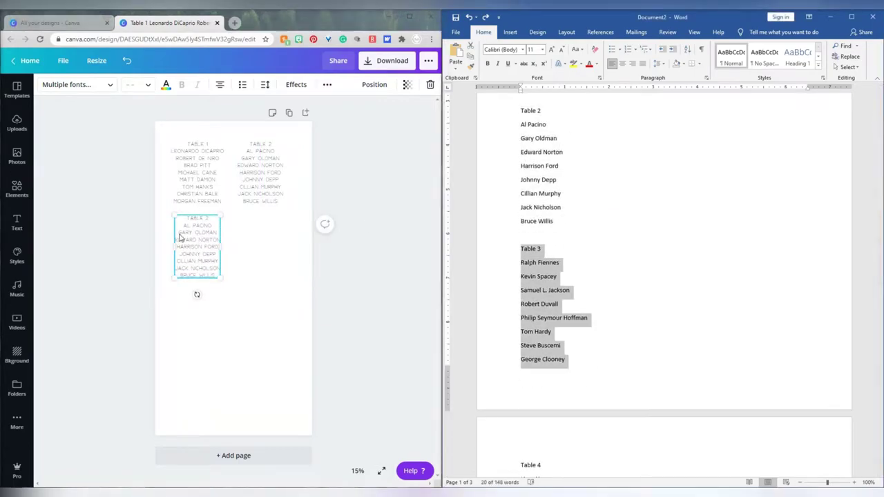
Paste the Table 3, 4 and 5 lists into copied boxes, adding one in the right column
double_click(198, 247)
text(Table 3 Ralph Fiennes Kevin Spacey Samuel L. Jackson Robert Duvall Philip Seymour Hoffman Tom Hardy Steve Buscemi George Clooney)
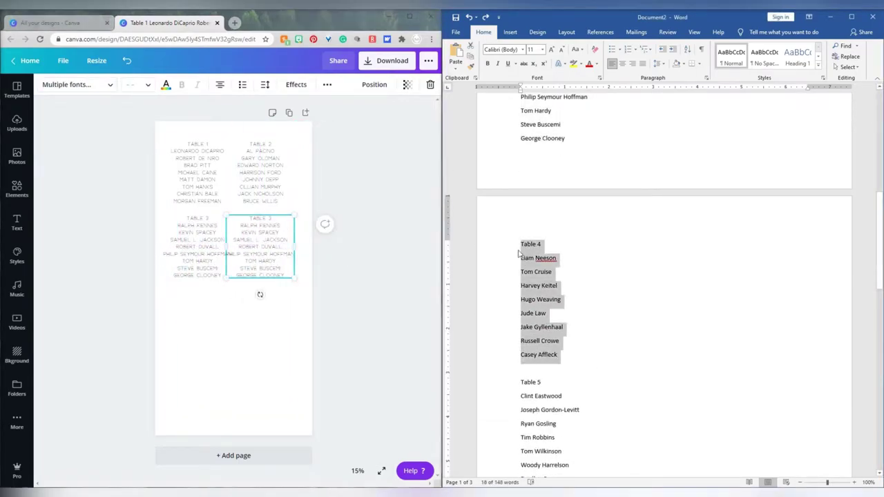
double_click(260, 247)
text(TABLE 4 LIAM NEESON TOM CRUISE HARVEY KEITEL HUGO WEAVING JUDE LAW JAKE GYLLENHAAL RUSSELL CROWE CASEY AFFLECK)
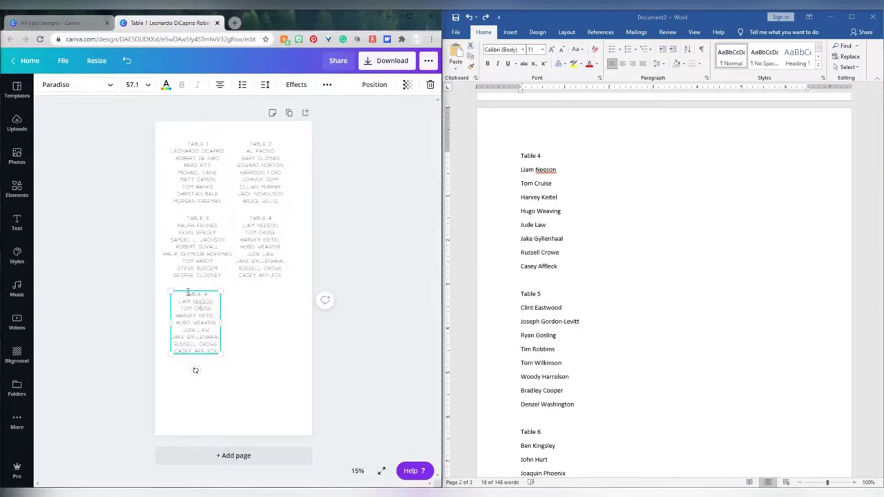
double_click(196, 323)
text(TABLE 5 CLINT EASTWOOD JOSEPH GORDON-LEVITT RYAN GOSLING TIM ROBBINS TOM WILKINSON WOODY HARRELSON BRADLEY COOPER DENZEL WASHINGTON)
drag(199, 329, 269, 328)
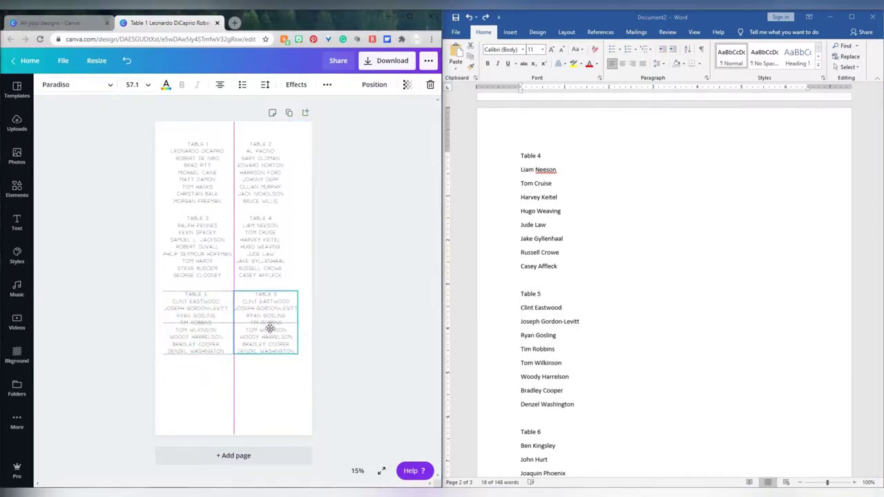
scroll(601, 410, down, 3)
Copy the Table 6 guest list from Word into the right-column box
drag(602, 411, 521, 299)
key(ctrl+c)
double_click(276, 310)
key(ctrl+v)
scroll(636, 390, down, 4)
Add a Table 7 box with its guest list and place a copy in the right column
drag(557, 361, 521, 251)
key(ctrl+c)
click(260, 324)
key(ctrl+d)
double_click(200, 387)
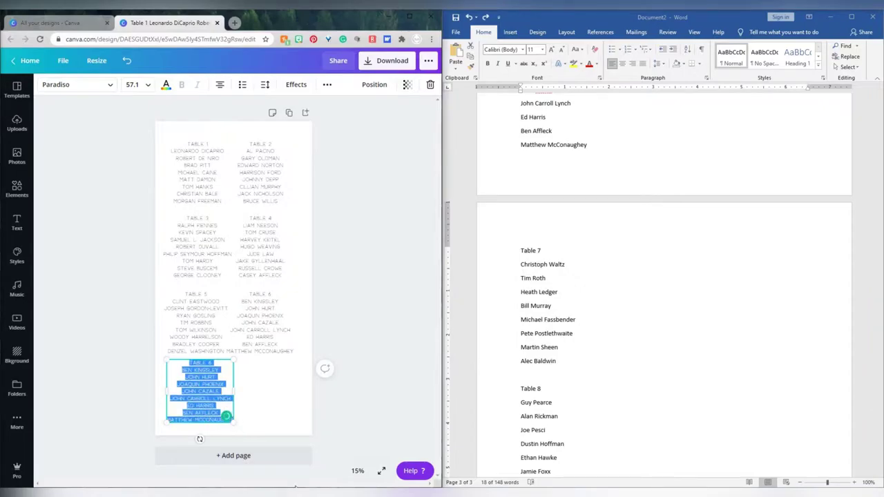
key(ctrl+v)
drag(199, 387, 264, 387)
Paste the Table 8 guest list into the last box, then maximise the Canva window
scroll(616, 416, down, 3)
drag(565, 389, 517, 285)
key(ctrl+c)
double_click(265, 387)
key(ctrl+v)
click(390, 173)
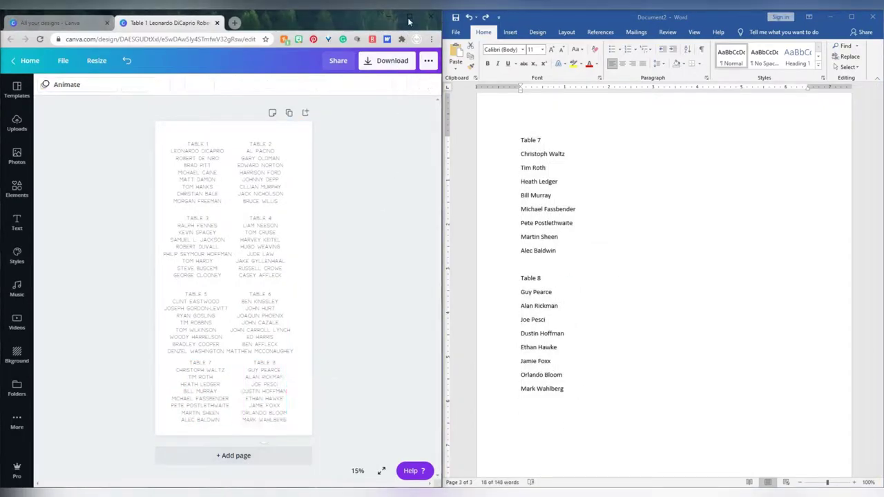
click(409, 18)
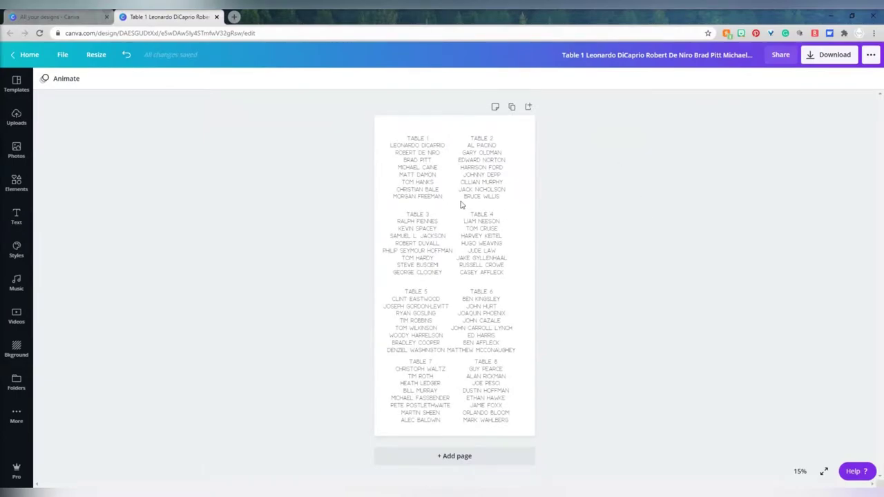
Select all eight text boxes, Table 1 to Table 8, and zoom the page to 25%
click(801, 473)
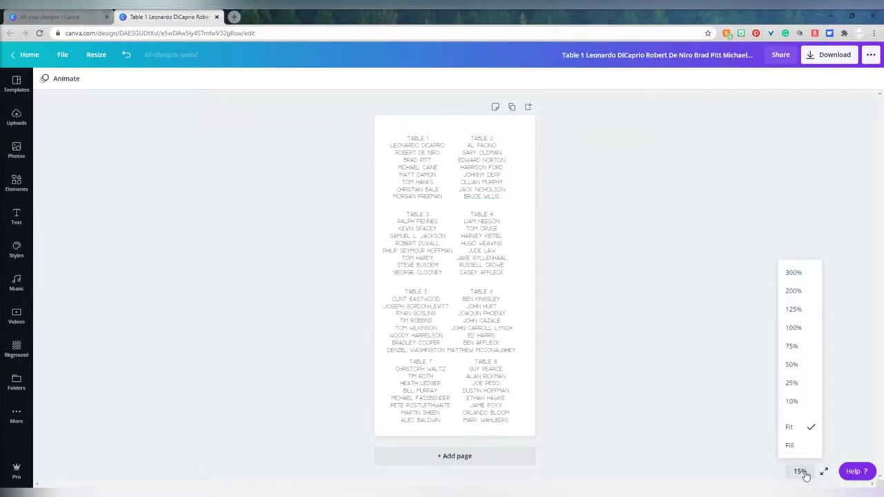
click(682, 399)
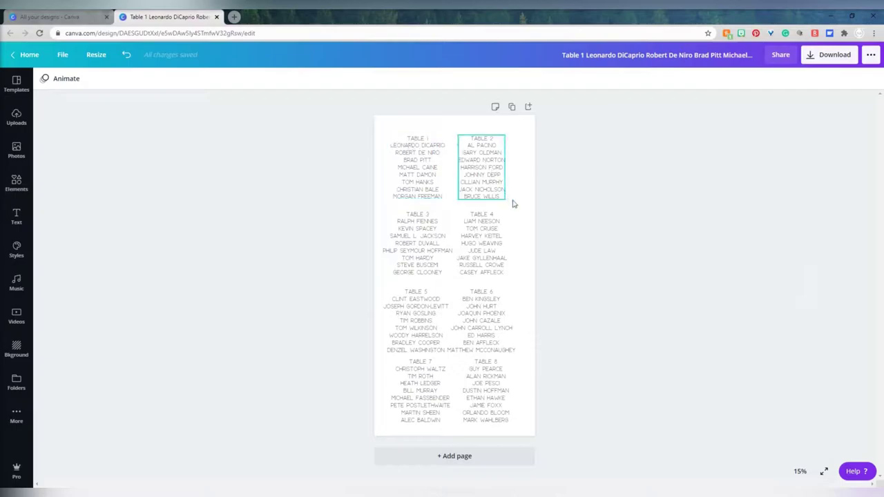
click(800, 472)
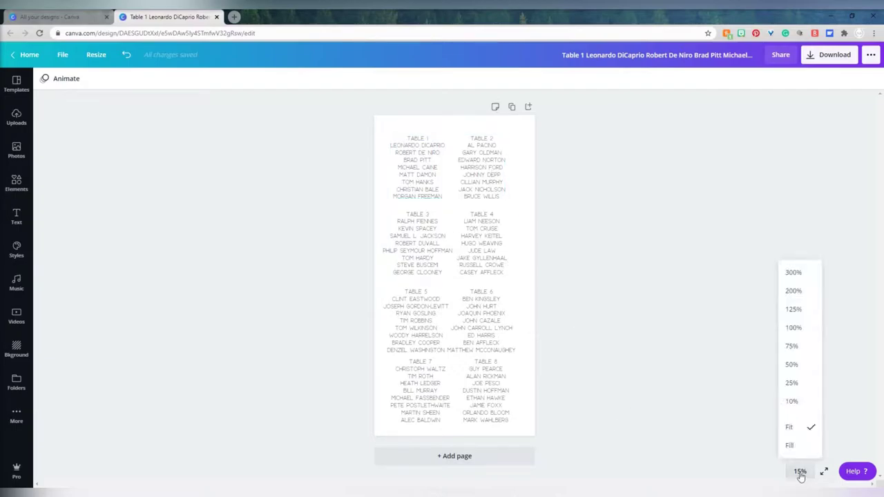
drag(317, 145, 577, 422)
click(801, 473)
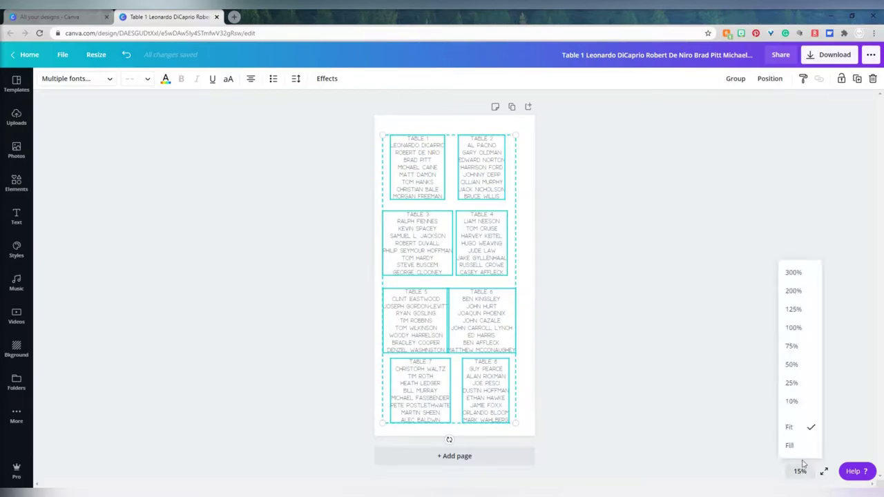
click(801, 387)
scroll(760, 366, up, 3)
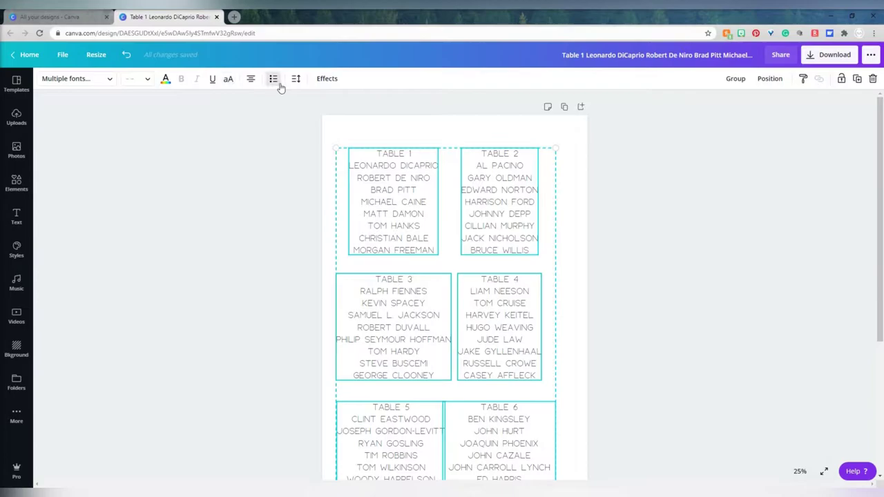
Set all table lists in Pacific Beach Sans with letter spacing 108
click(109, 80)
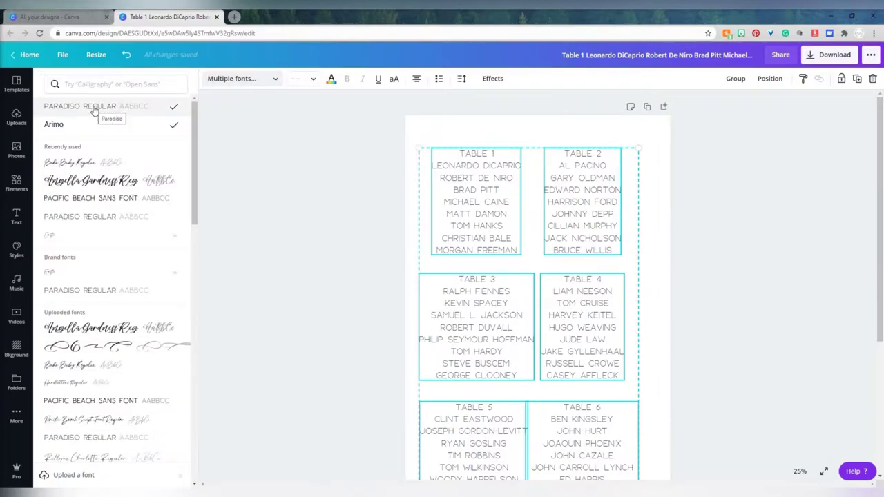
click(111, 201)
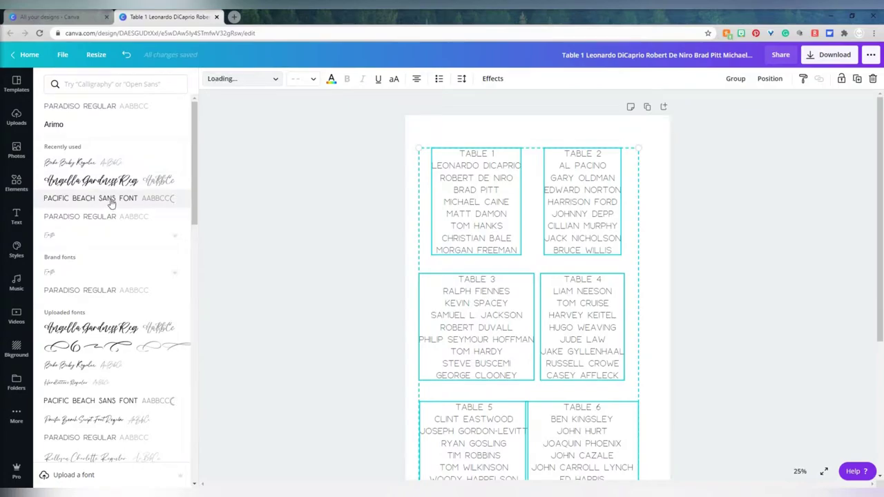
click(302, 142)
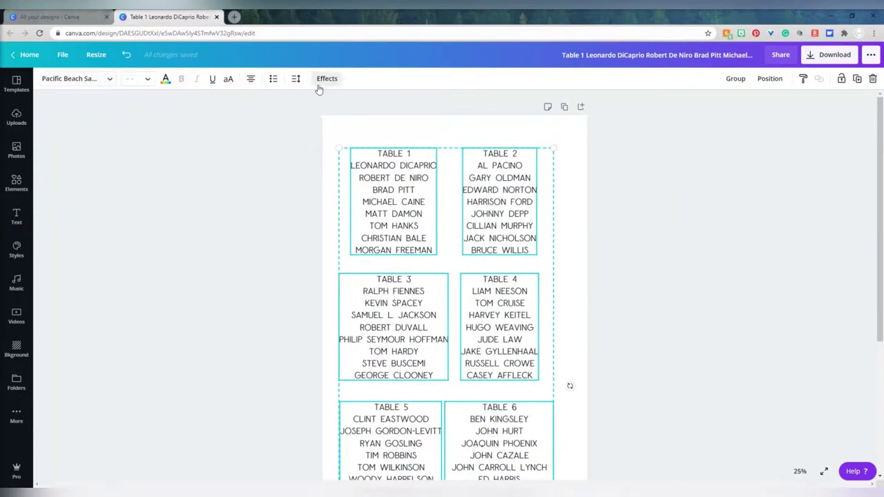
click(296, 78)
mouse_move(357, 109)
mouse_down()
mouse_move(374, 107)
mouse_move(363, 107)
mouse_up()
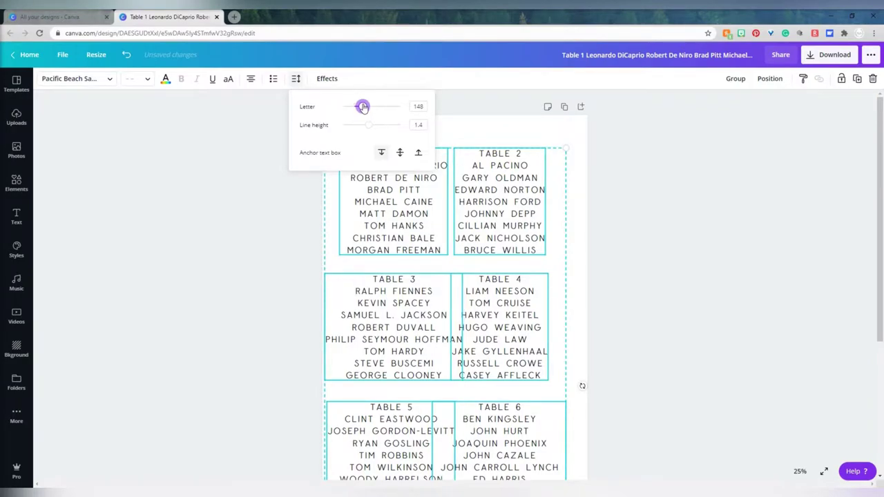
drag(363, 107, 361, 107)
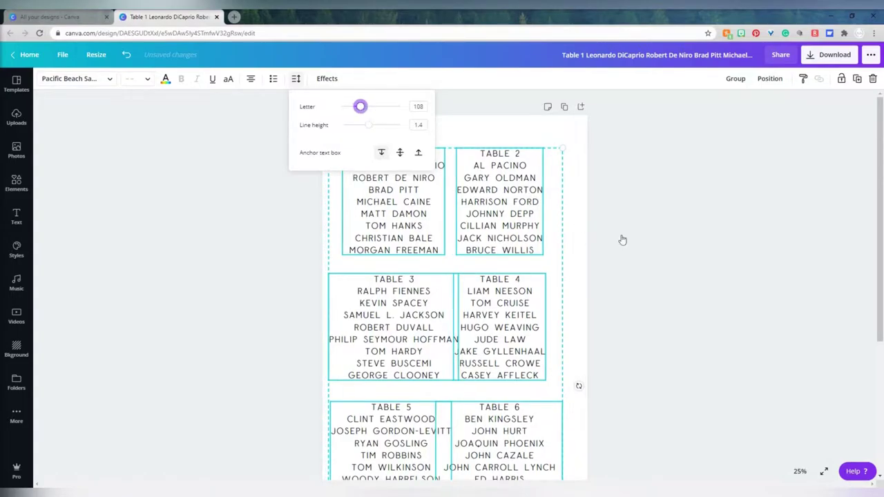
click(666, 257)
Zoom in and tighten the Table 1 list's line height to 1.16
key(ctrl+plus)
key(ctrl+plus)
scroll(625, 369, down, 2)
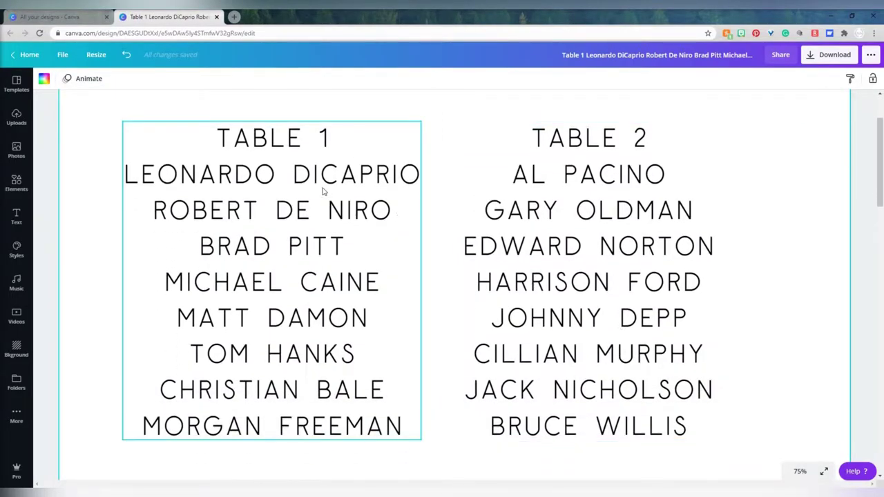
click(323, 191)
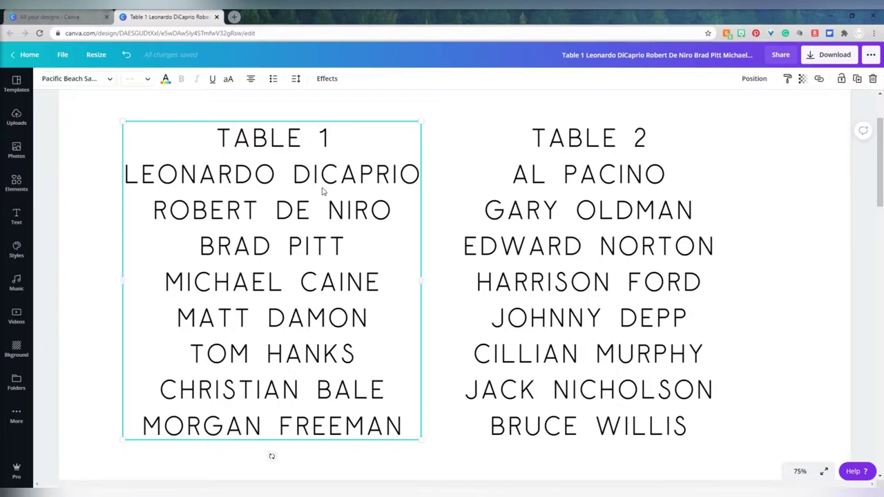
click(296, 79)
drag(367, 127, 363, 127)
click(464, 95)
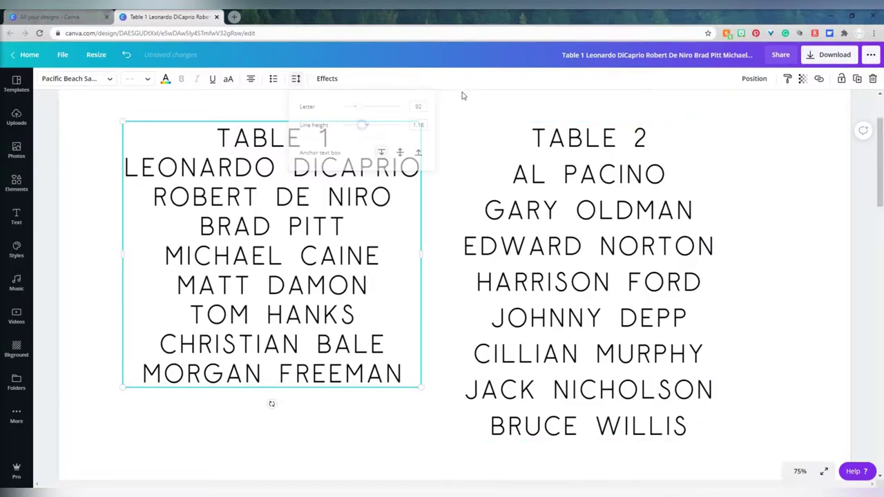
click(409, 170)
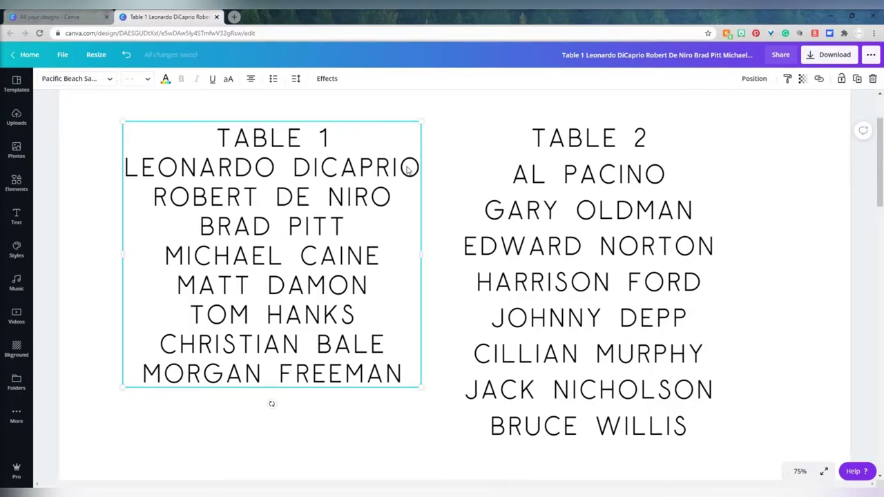
Zoom to fit and copy Table 1's text style onto Tables 2, 4 and 6
click(800, 471)
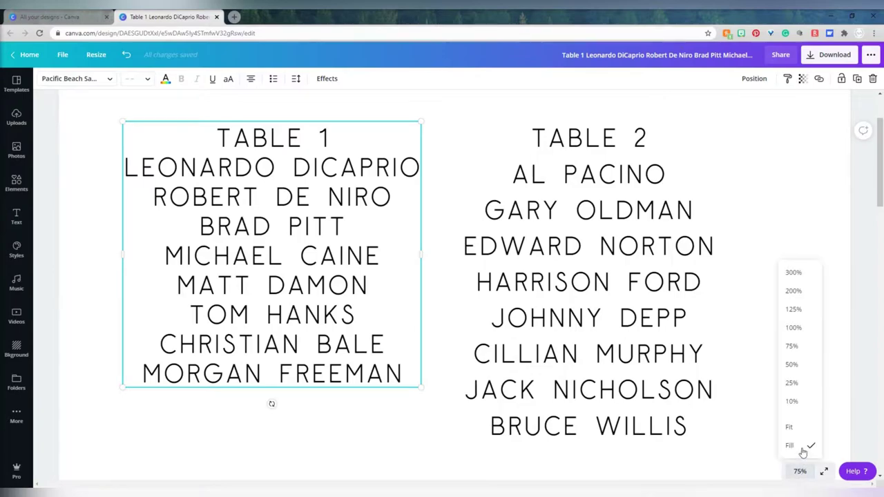
click(790, 427)
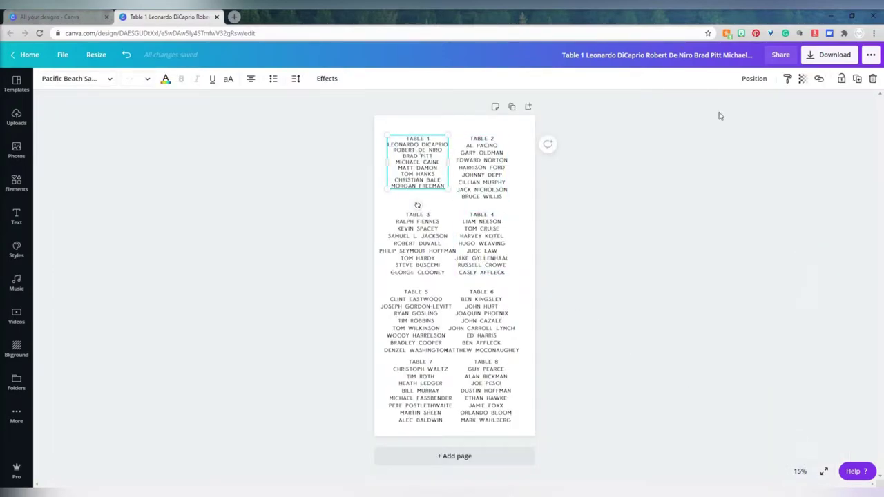
click(788, 79)
click(488, 159)
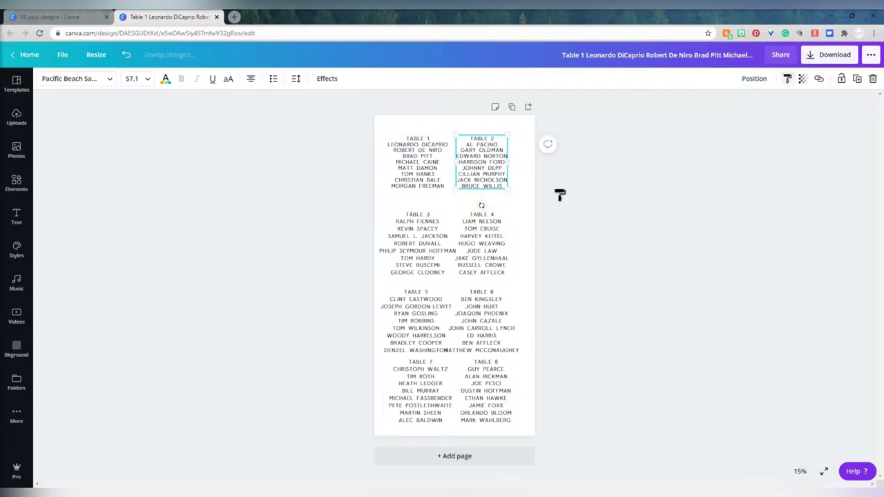
click(484, 235)
click(361, 163)
Shift Tables 1, 3, 5, 6, 7 and 8 down into even rows, then select the left column
drag(412, 171, 411, 187)
drag(434, 252, 434, 271)
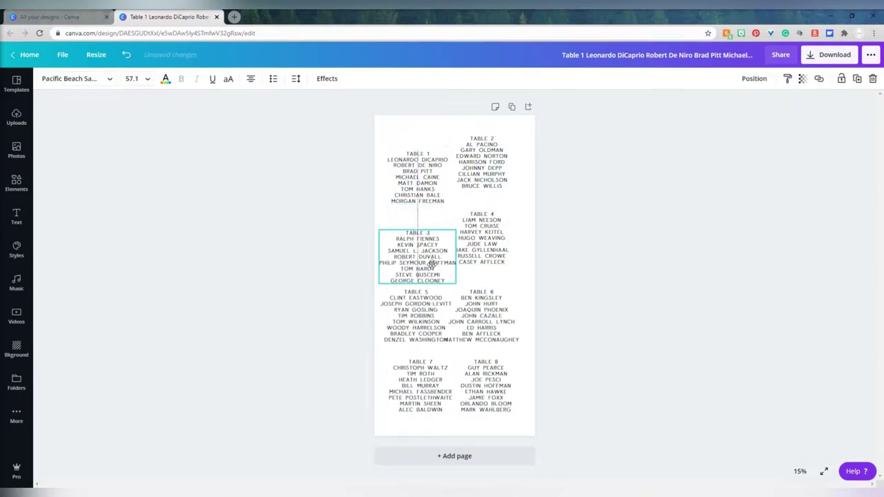
drag(494, 391, 502, 400)
drag(410, 395, 409, 408)
drag(492, 398, 492, 403)
drag(485, 318, 493, 336)
drag(402, 311, 402, 326)
drag(346, 173, 454, 424)
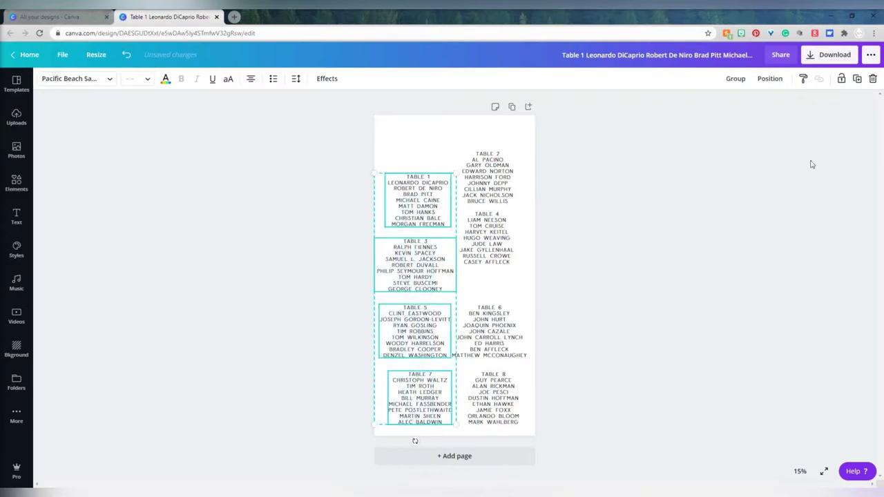
Centre the left-column tables on one another and space them evenly top to bottom
click(771, 80)
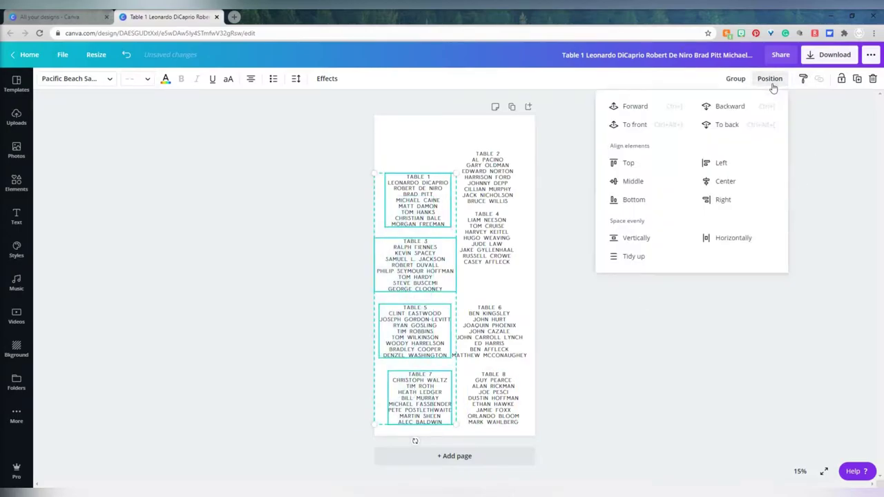
click(720, 183)
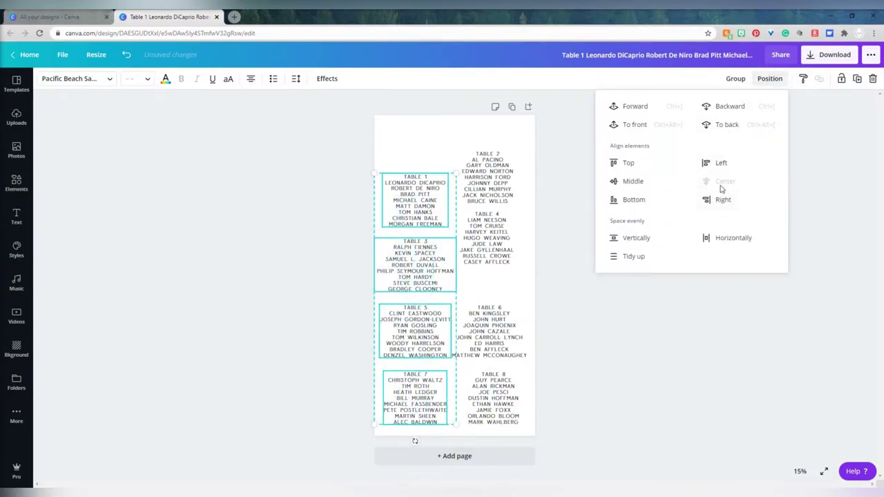
click(637, 239)
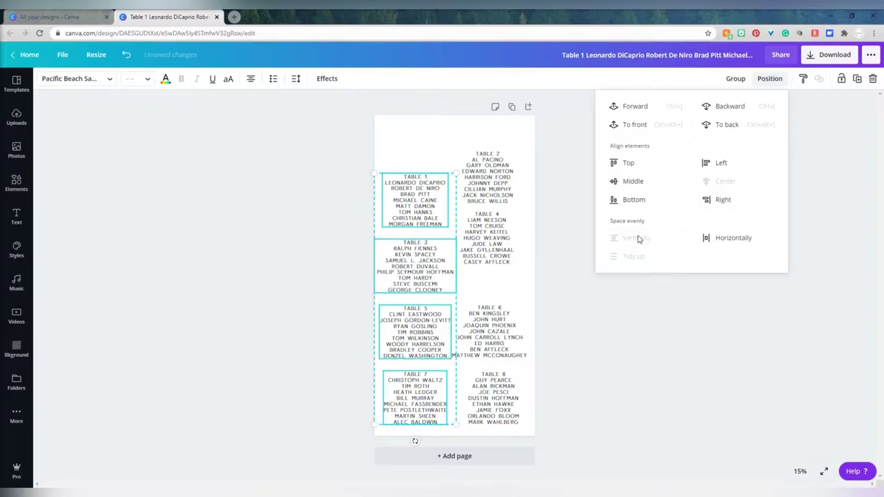
click(598, 318)
drag(561, 181, 451, 426)
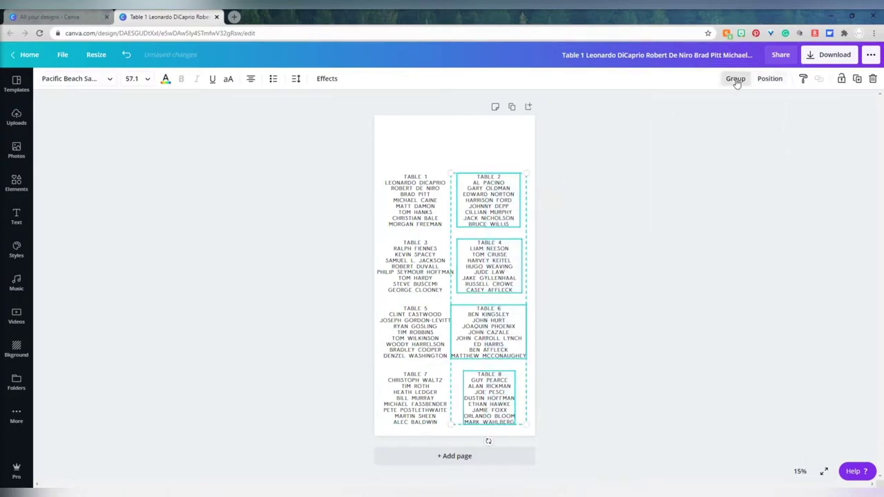
click(768, 78)
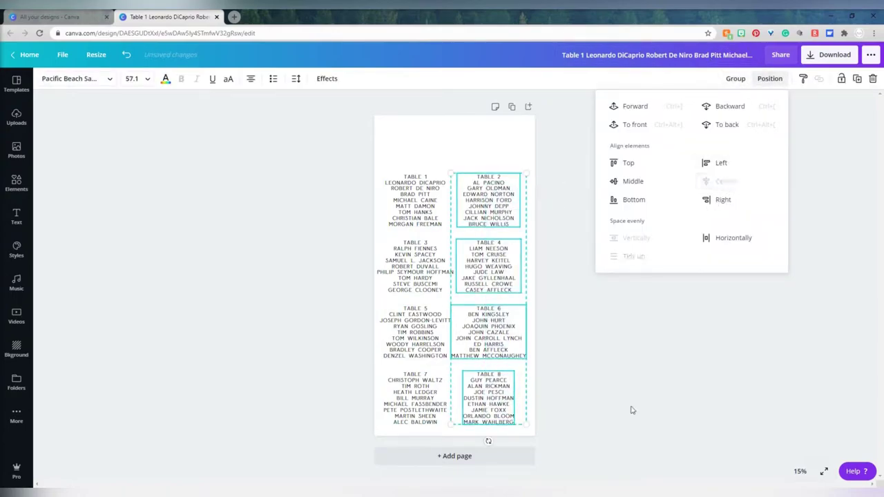
click(626, 400)
Align each row's table pair: Tables 1 & 2, 3 & 4, 5 & 6, 7 & 8
drag(348, 194, 522, 203)
click(777, 78)
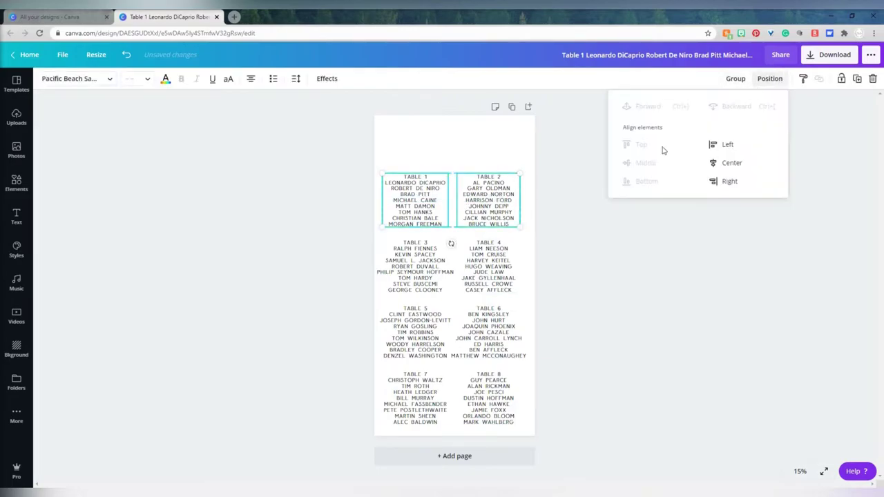
drag(564, 262, 373, 267)
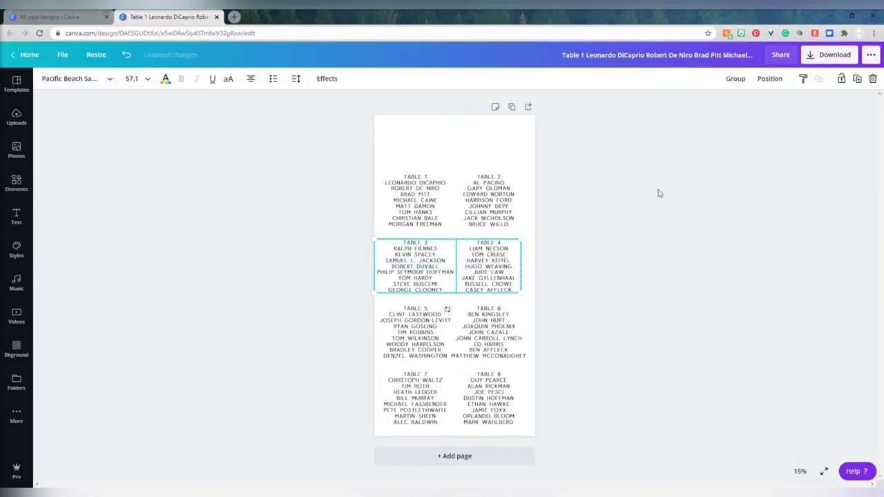
click(770, 78)
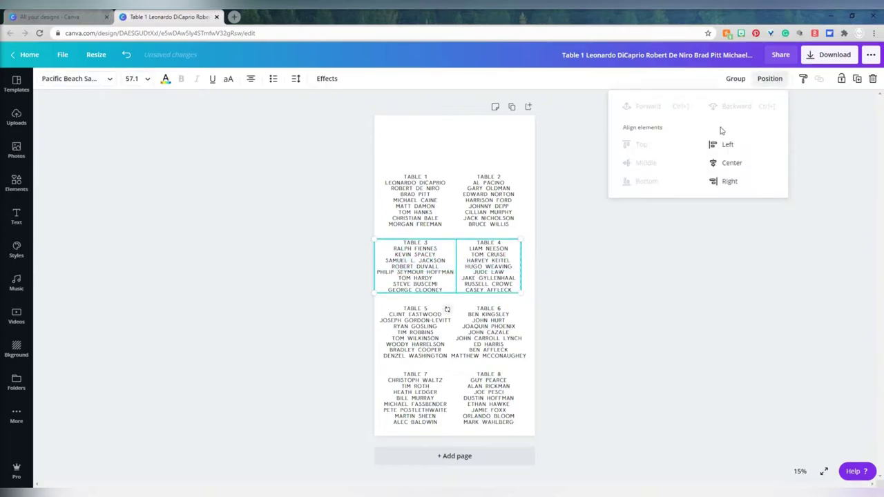
click(628, 266)
drag(337, 333, 532, 335)
click(768, 78)
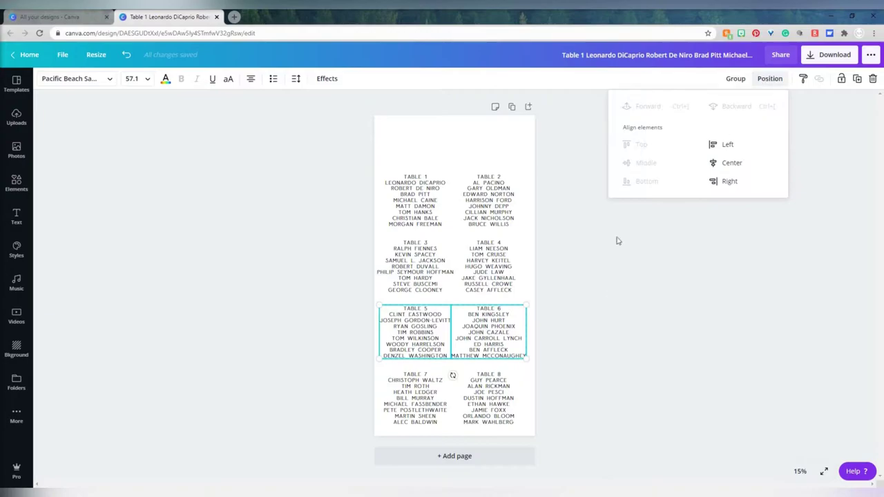
click(607, 346)
drag(569, 395, 394, 407)
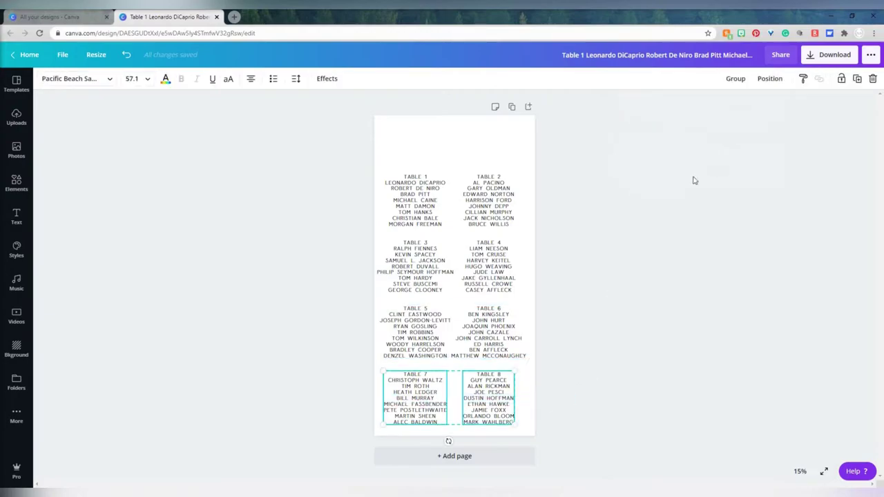
click(768, 78)
click(652, 303)
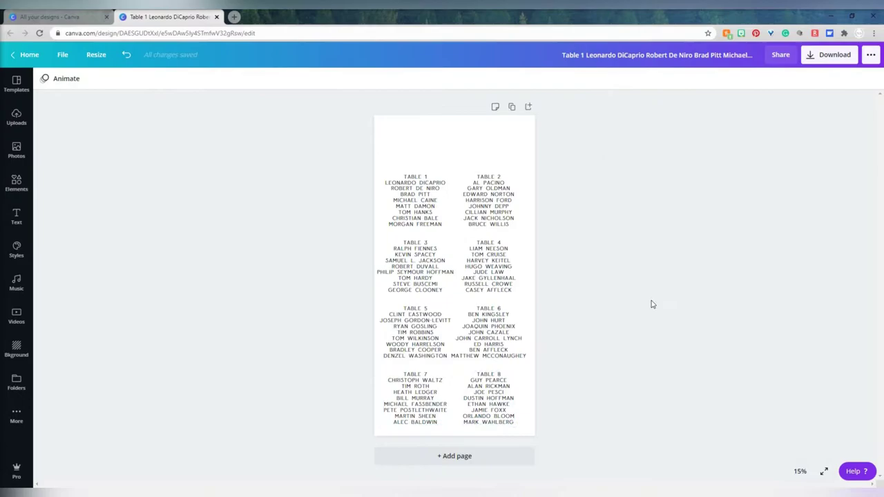
Group Tables 1, 3, 5, 7 as the left column and Tables 2, 4, 6, 8 as the right
drag(339, 198, 406, 408)
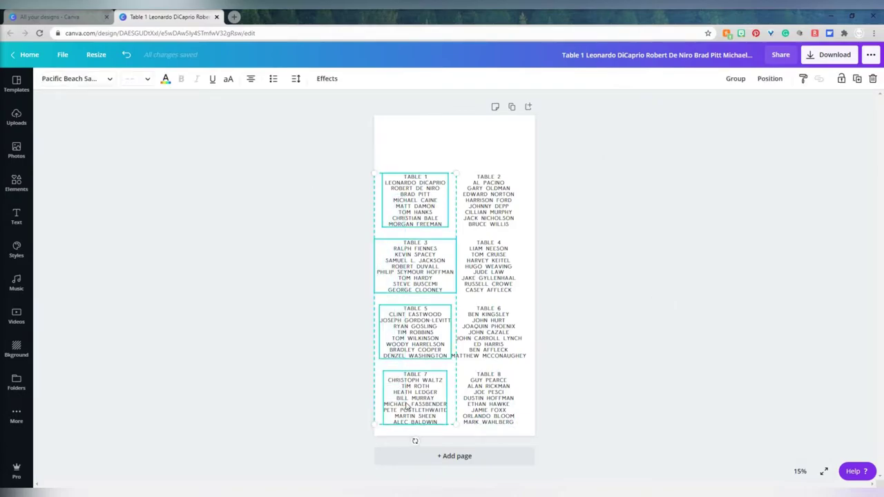
click(736, 79)
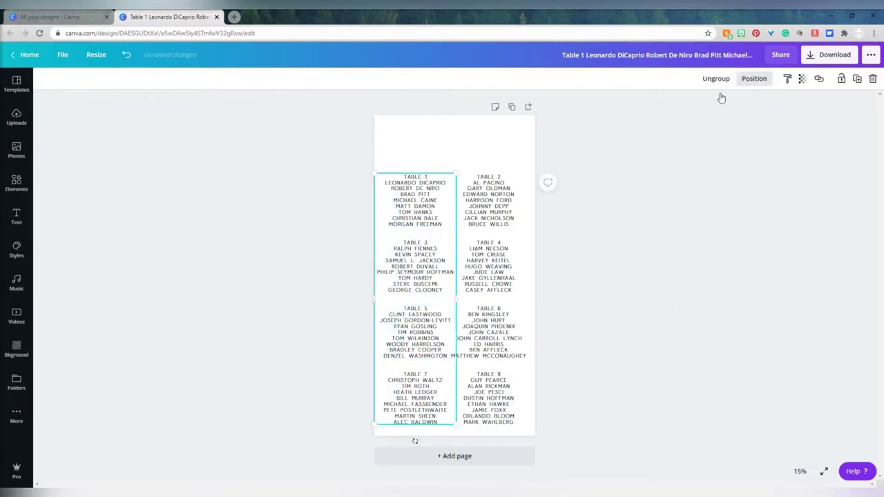
click(572, 175)
drag(572, 175, 453, 425)
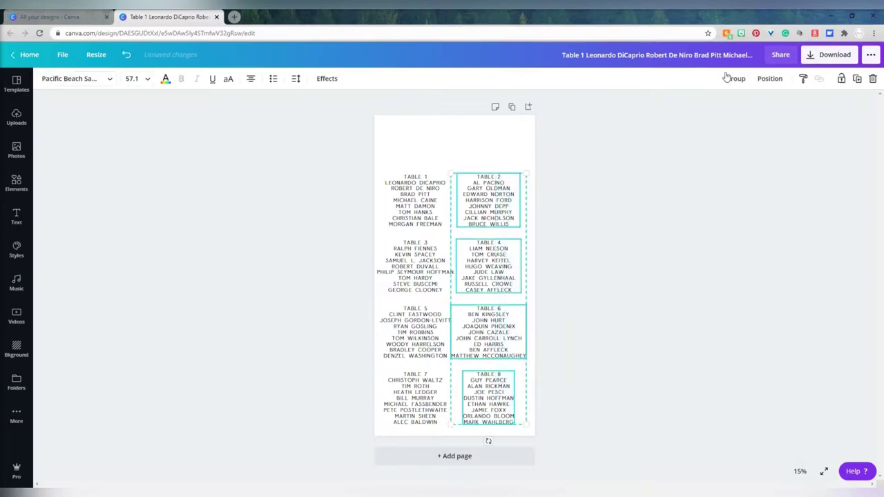
click(736, 78)
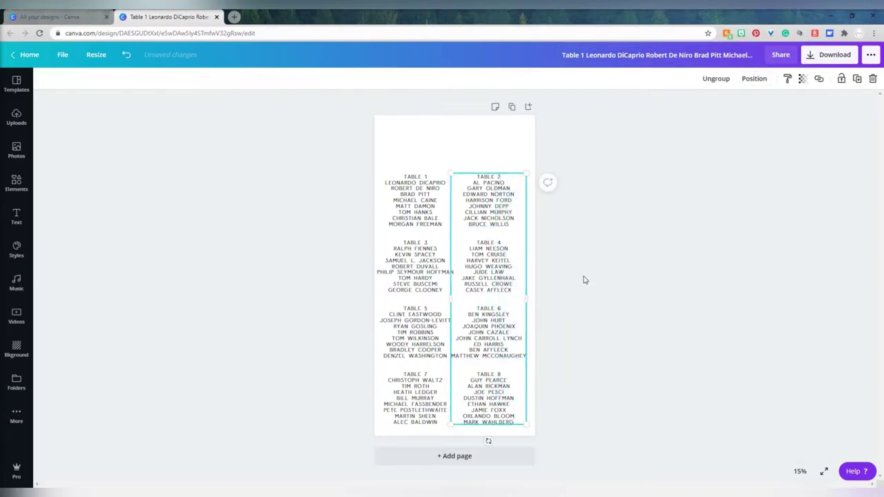
click(500, 218)
click(623, 248)
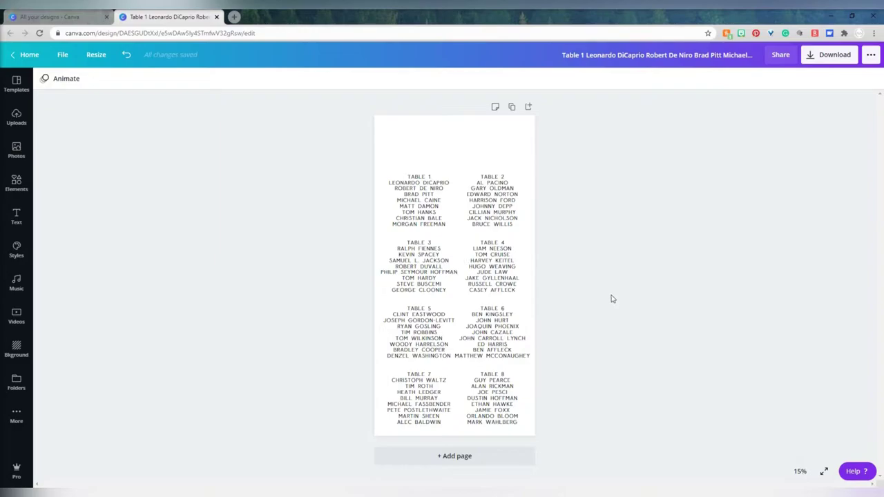
Add an enlarged 'Find Your Seat' heading at the page top, set in Boho Baby and sized to fit
click(16, 220)
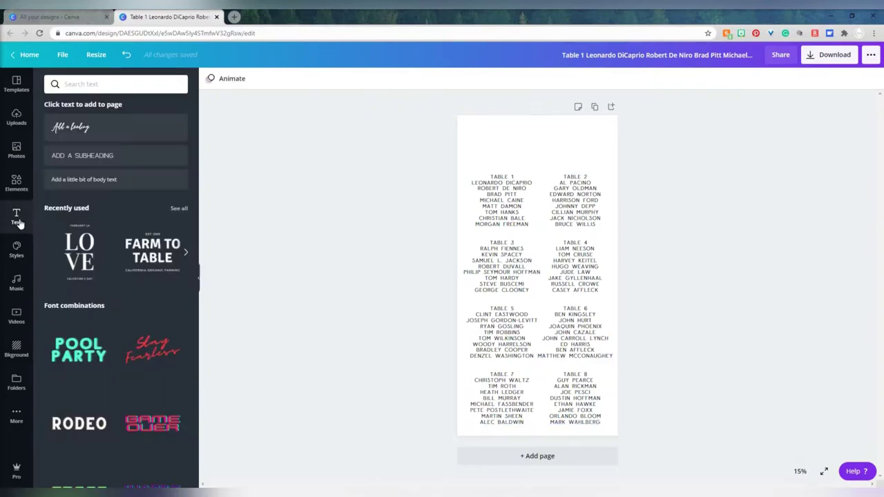
click(81, 124)
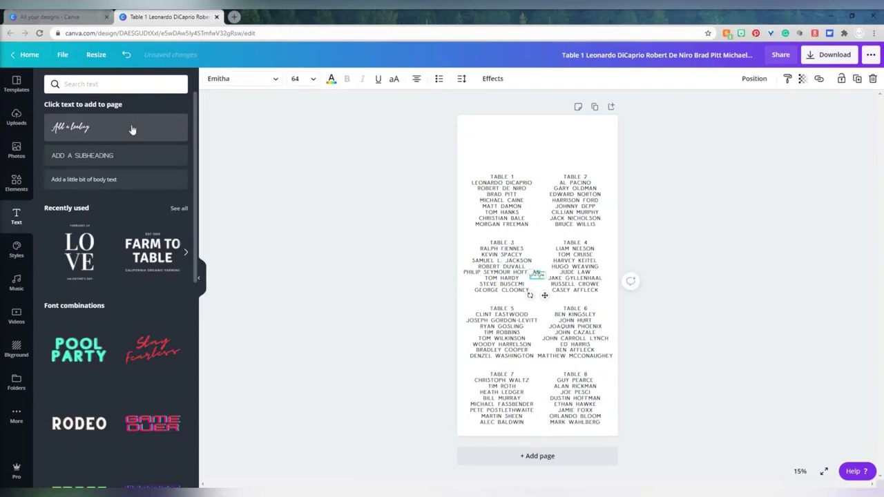
drag(525, 270, 435, 228)
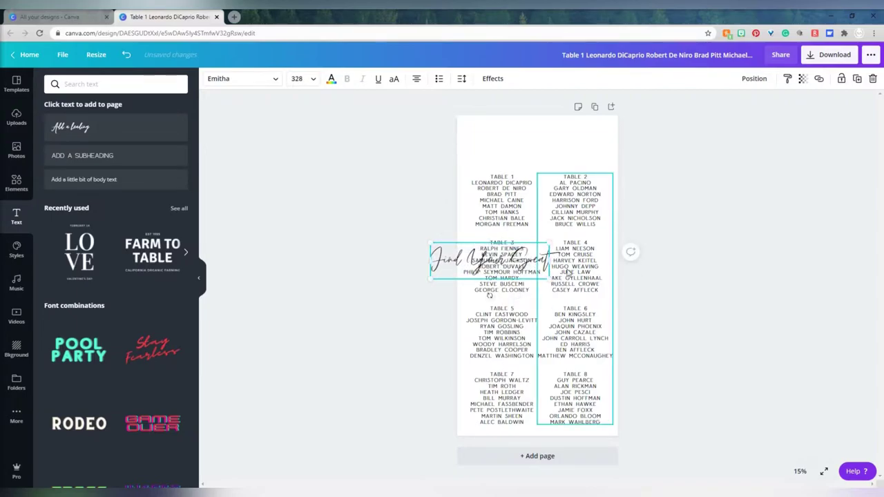
drag(462, 255, 510, 139)
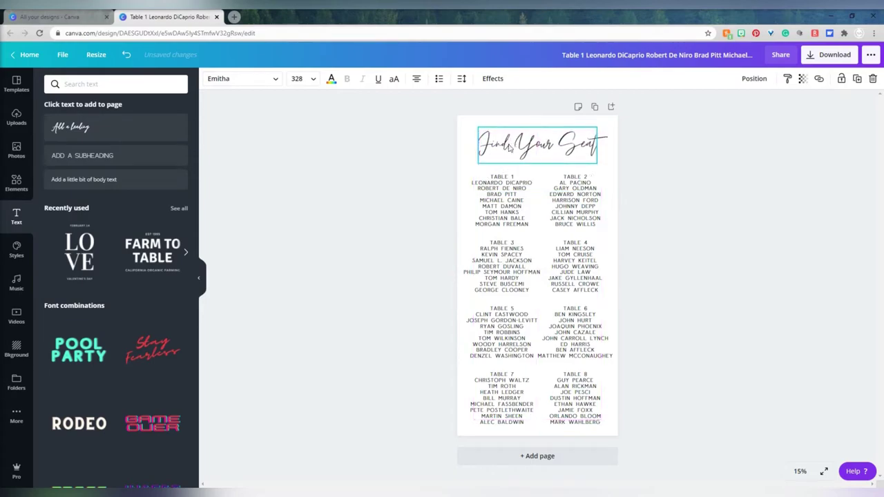
click(272, 82)
click(102, 183)
key(Escape)
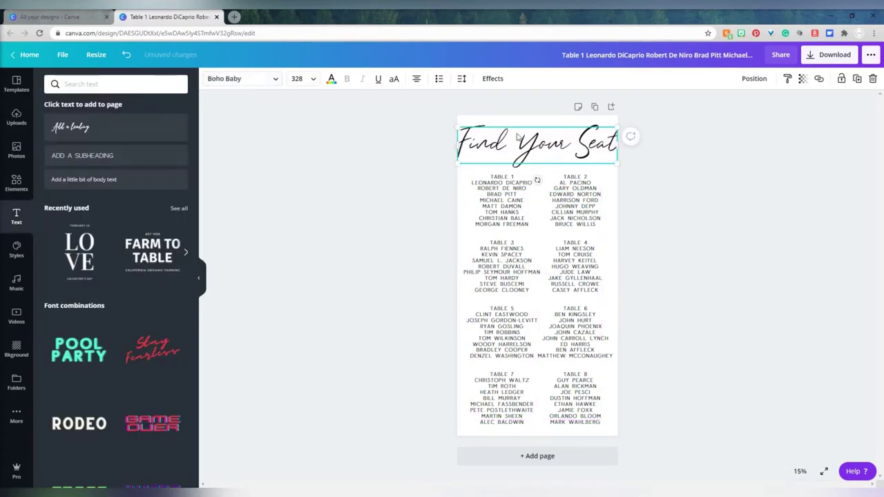
drag(457, 127, 506, 147)
click(674, 224)
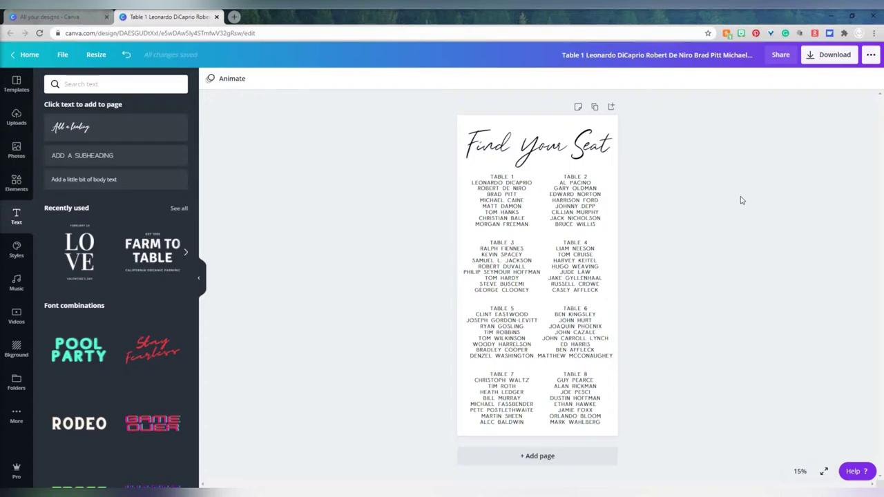
Export the Find Your Seat chart from Canva as a PNG with a transparent background
click(829, 59)
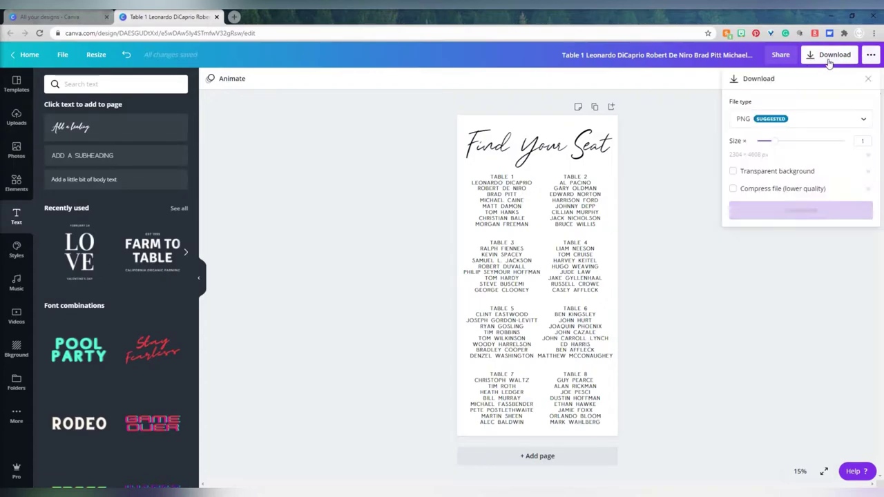
click(744, 122)
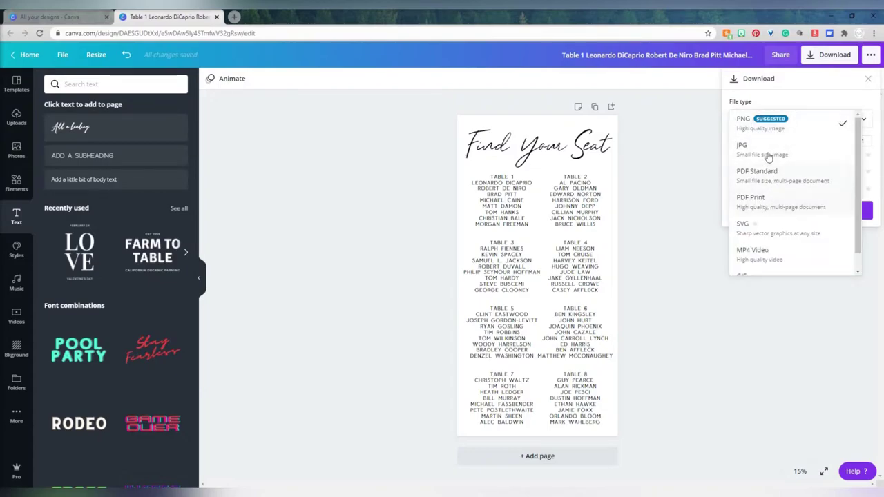
click(763, 131)
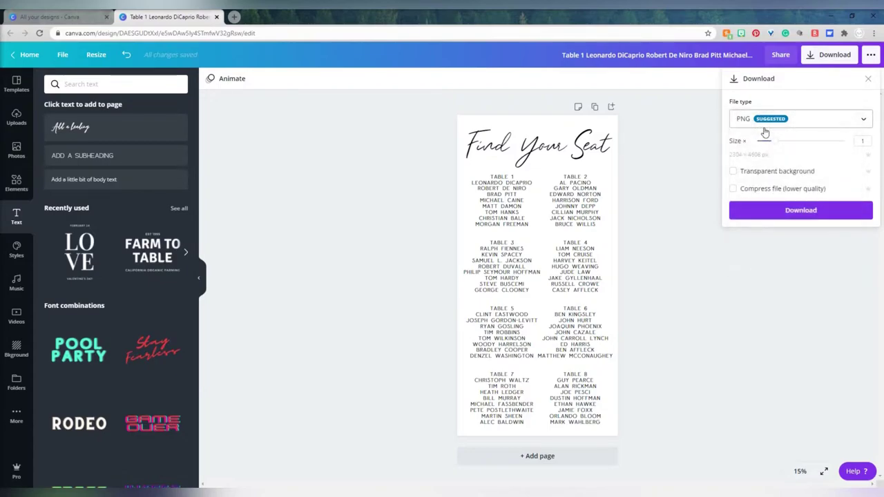
click(735, 173)
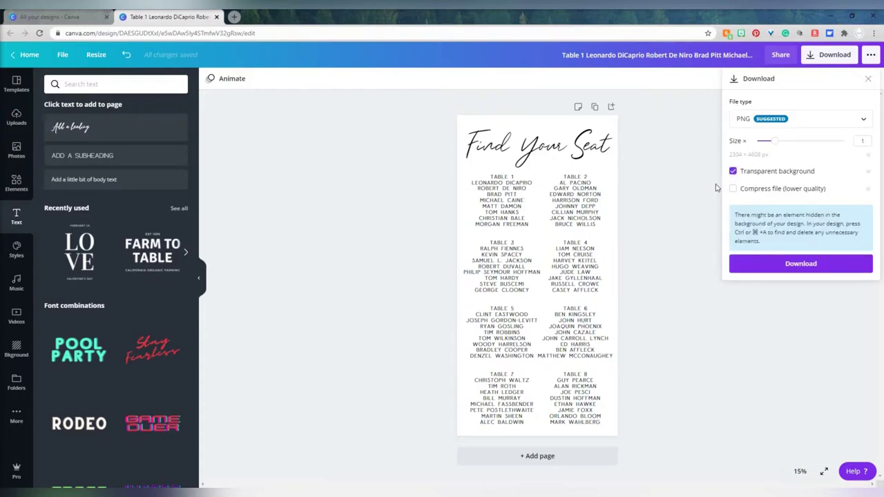
click(799, 264)
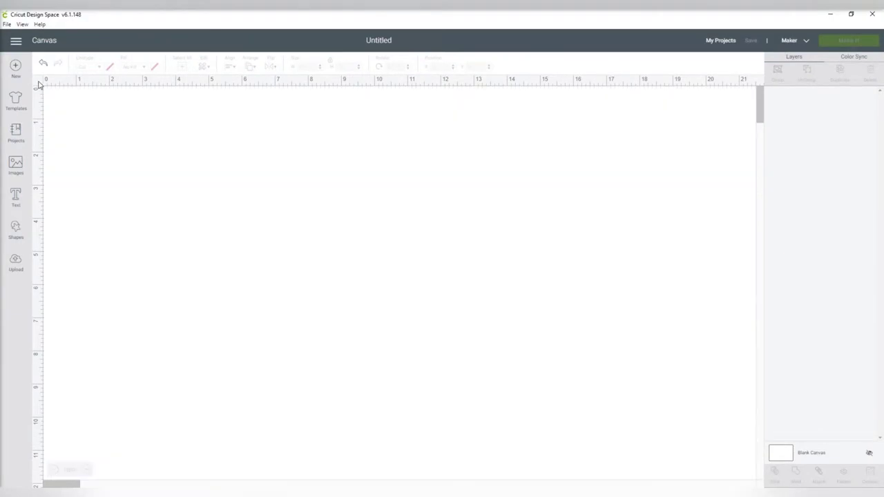
Upload the downloaded Find Your Seat PNG, mark it as a Simple image, and continue to Select & erase
click(17, 263)
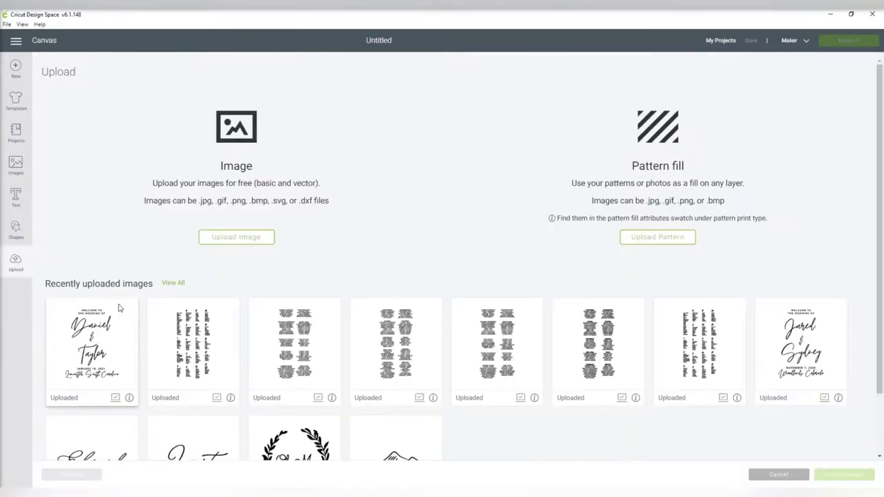
click(230, 243)
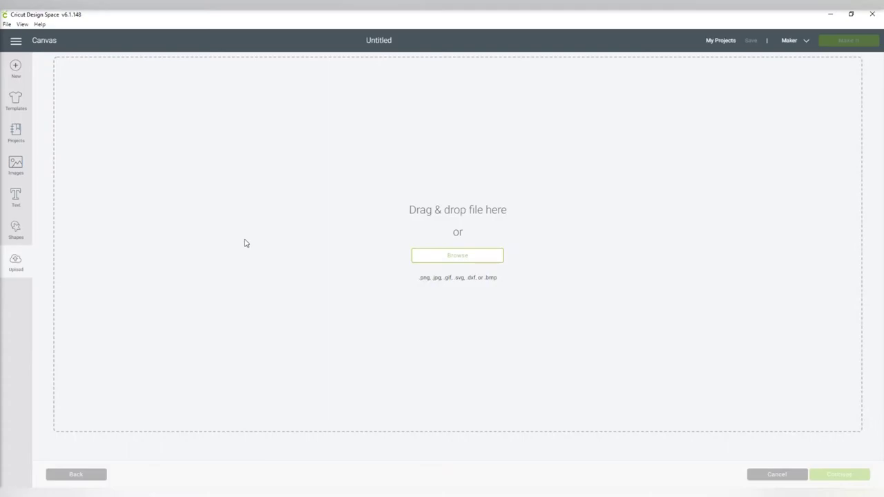
click(463, 256)
click(173, 145)
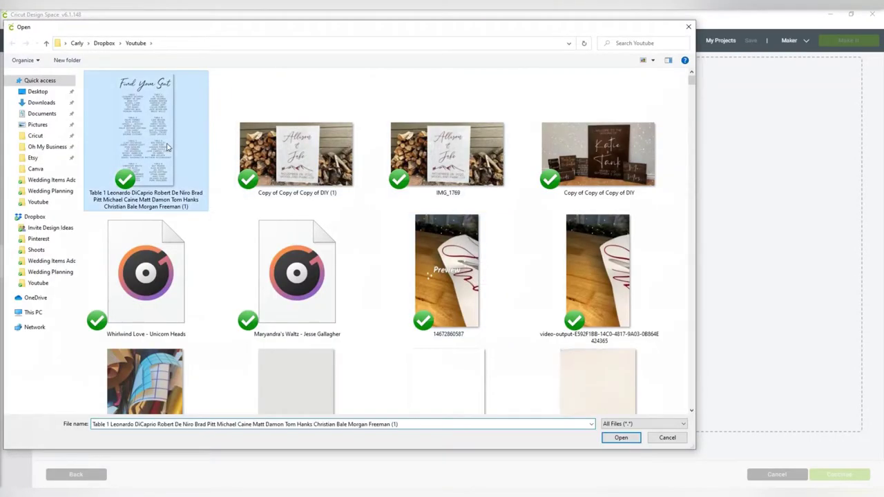
click(619, 440)
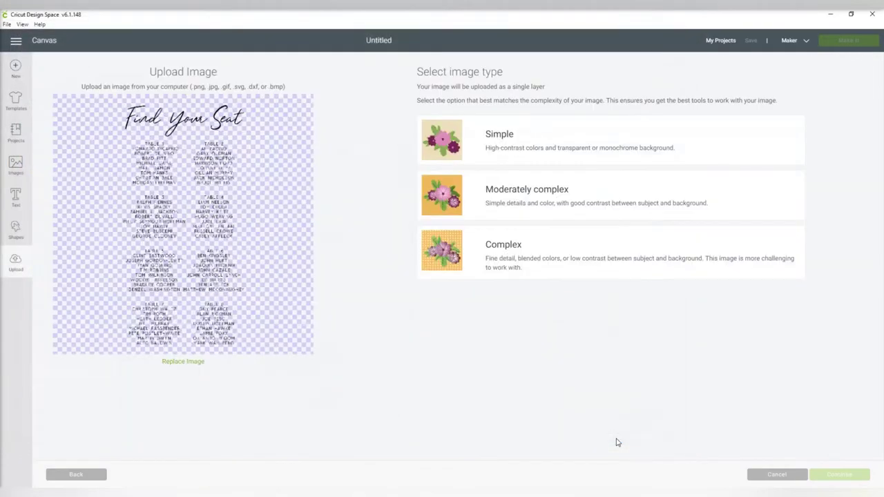
click(518, 147)
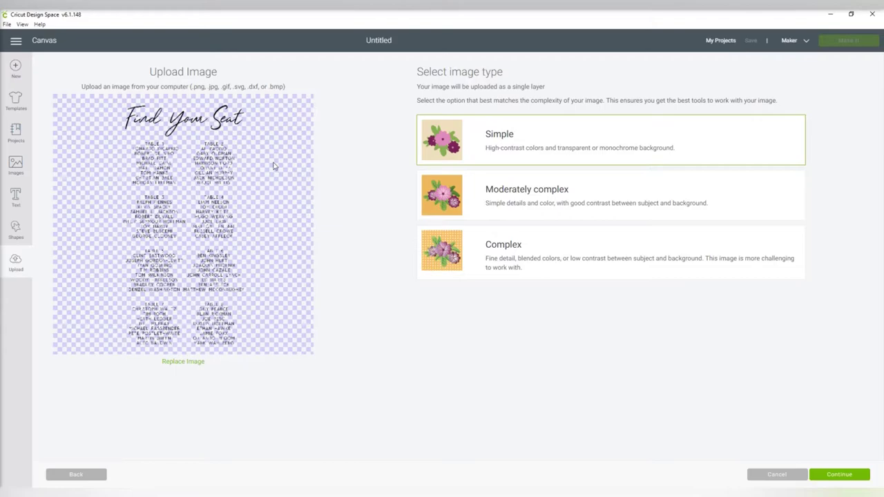
click(841, 475)
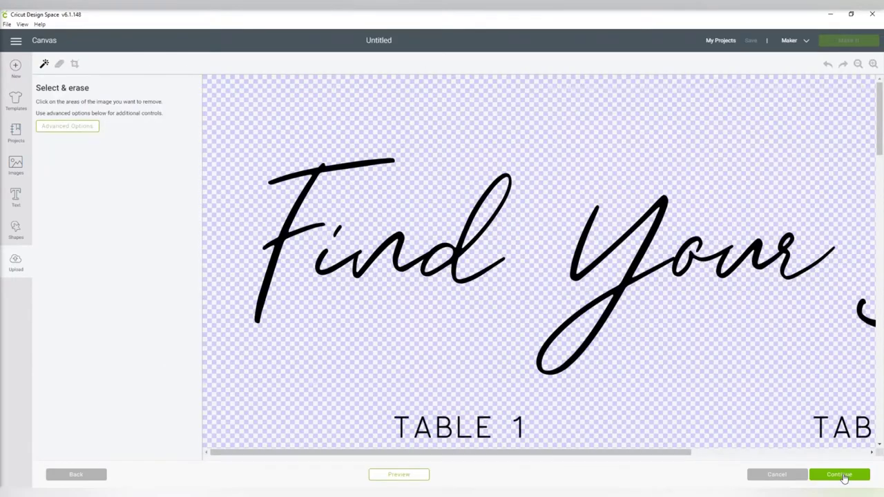
Save the uploaded seating chart as a cut image
scroll(692, 311, down, 10)
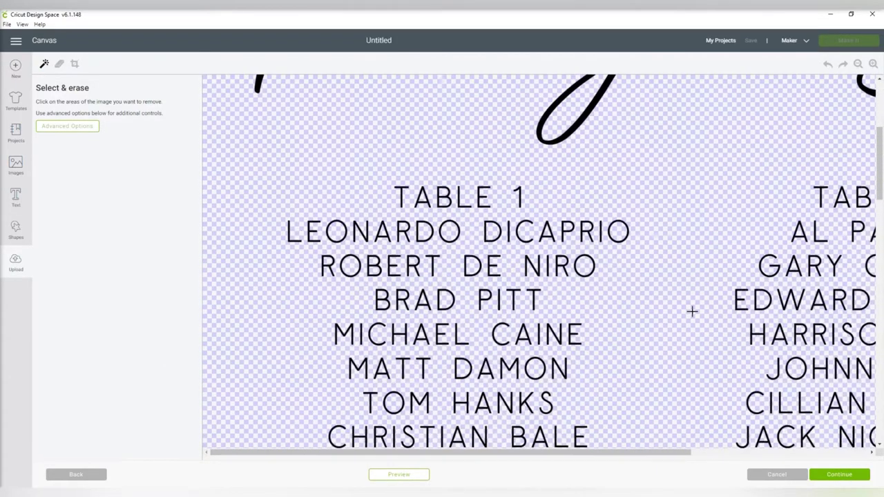
scroll(693, 312, down, 5)
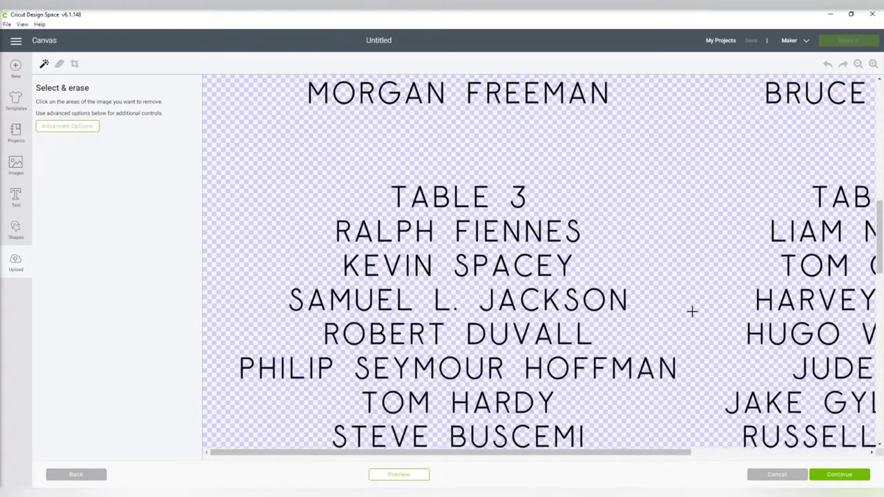
drag(654, 454, 802, 457)
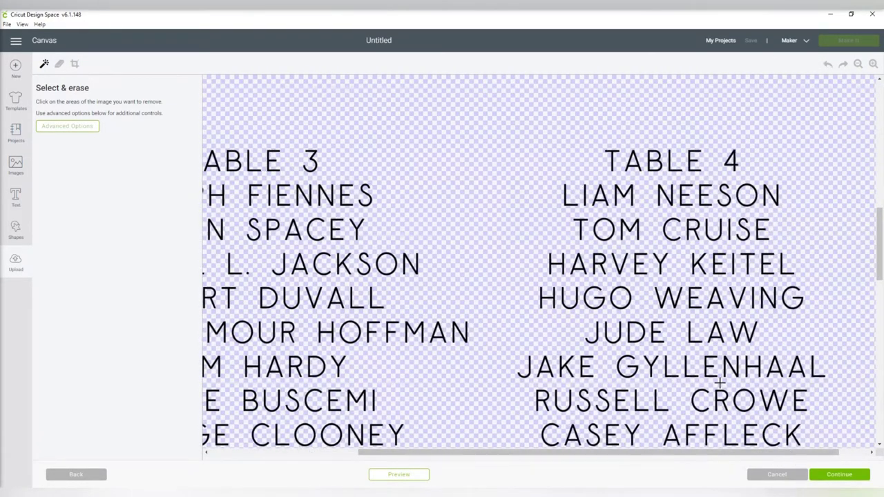
scroll(720, 385, down, 8)
scroll(720, 385, down, 5)
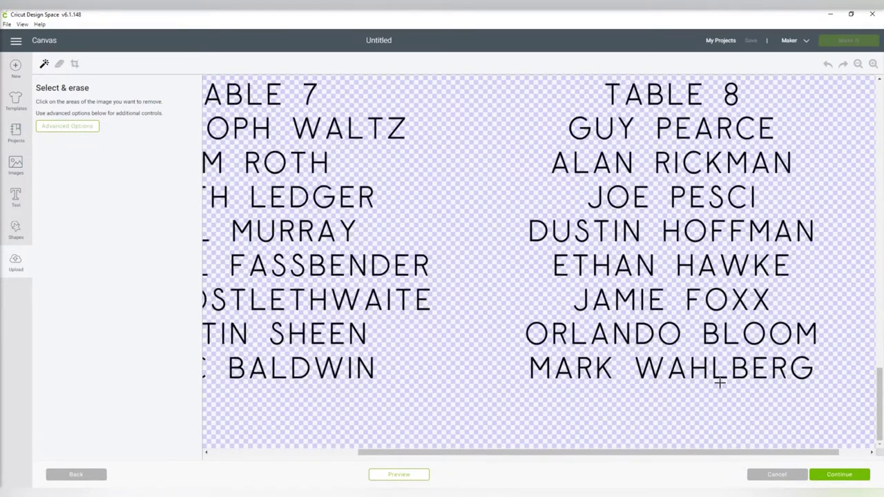
click(840, 476)
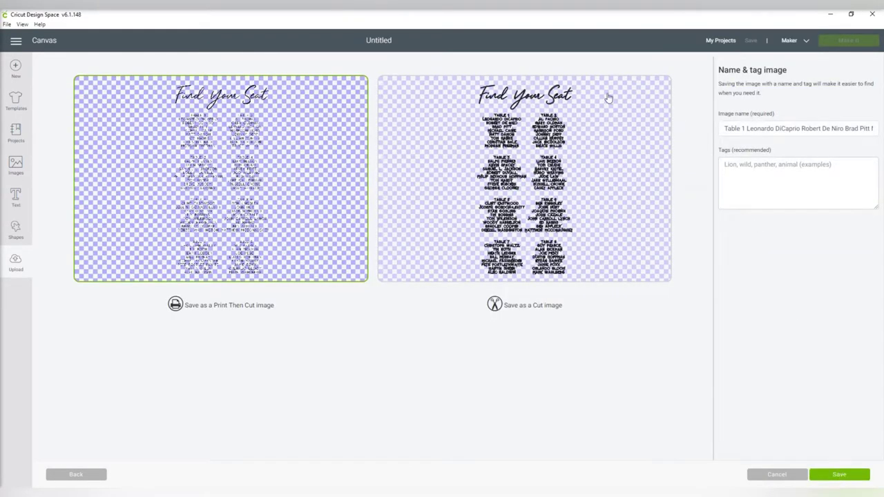
click(547, 207)
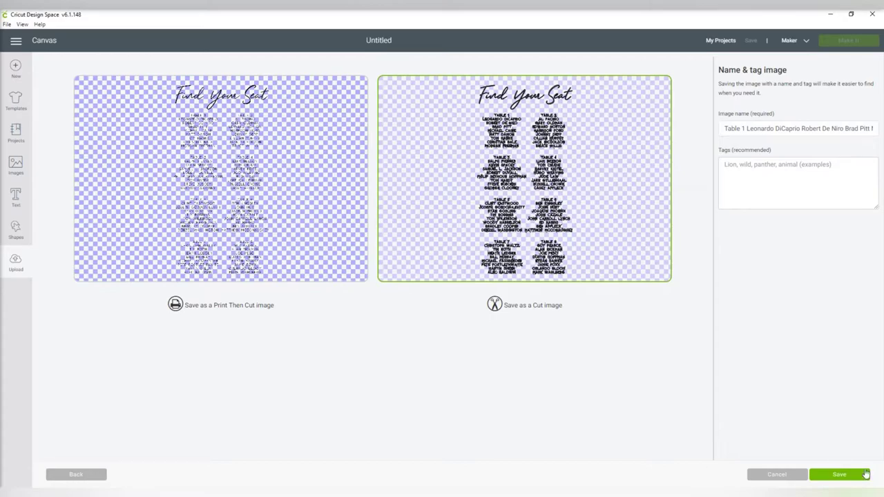
click(842, 476)
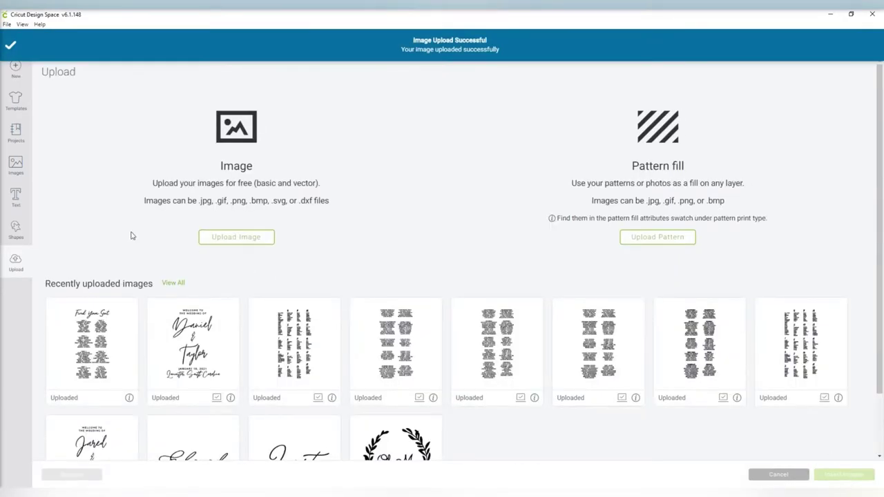
Insert the Find Your Seat image onto the canvas and position it in a zoomed-out view
click(96, 331)
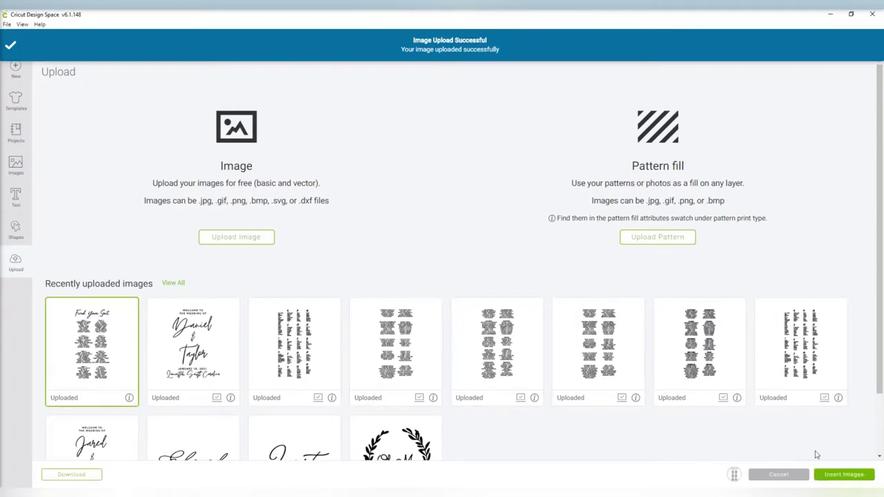
click(855, 476)
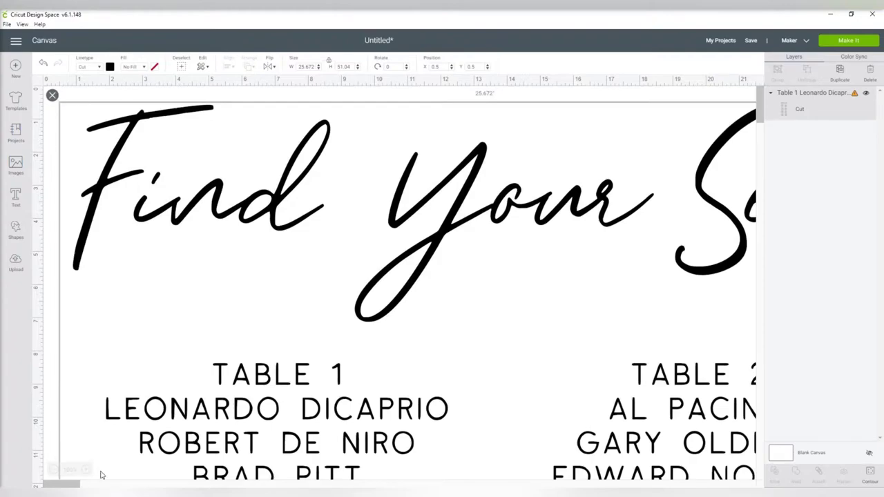
click(54, 470)
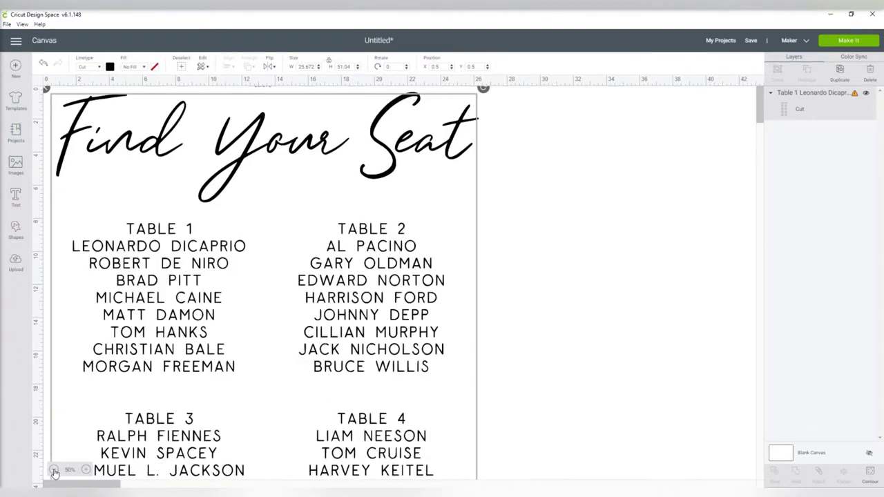
click(54, 470)
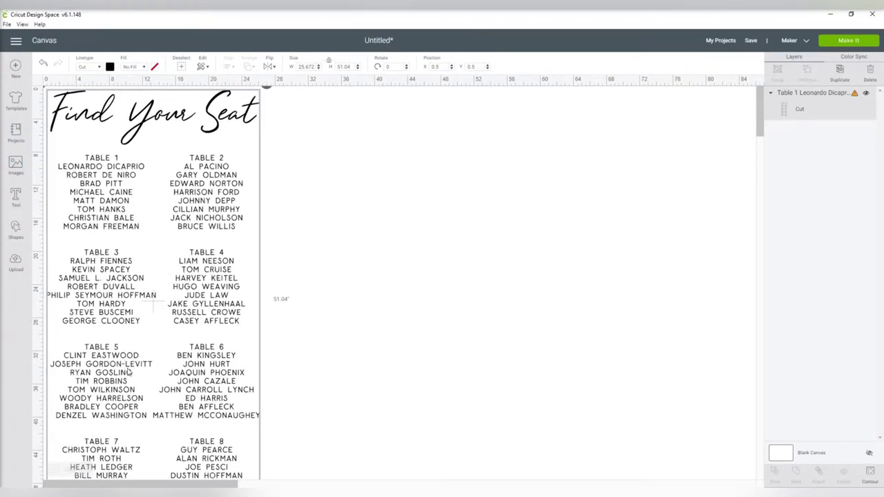
drag(121, 277, 302, 294)
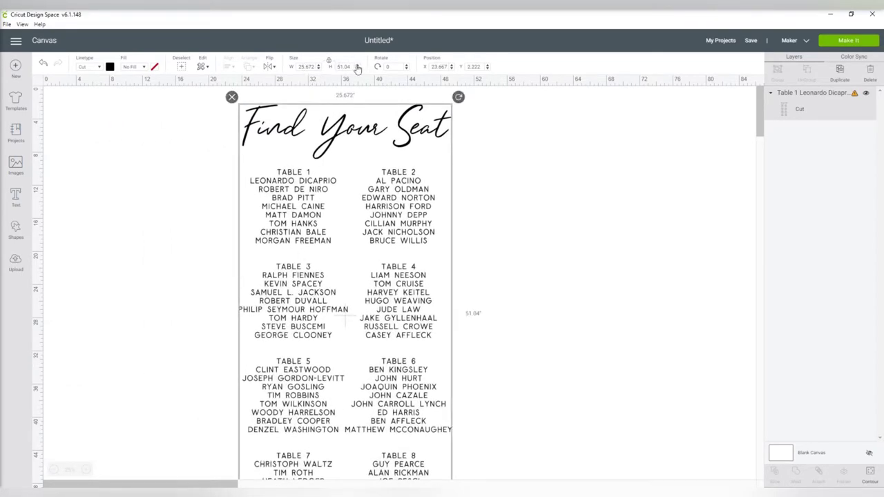
click(89, 190)
Add a white square and size it to 24 × 48 inches
click(16, 230)
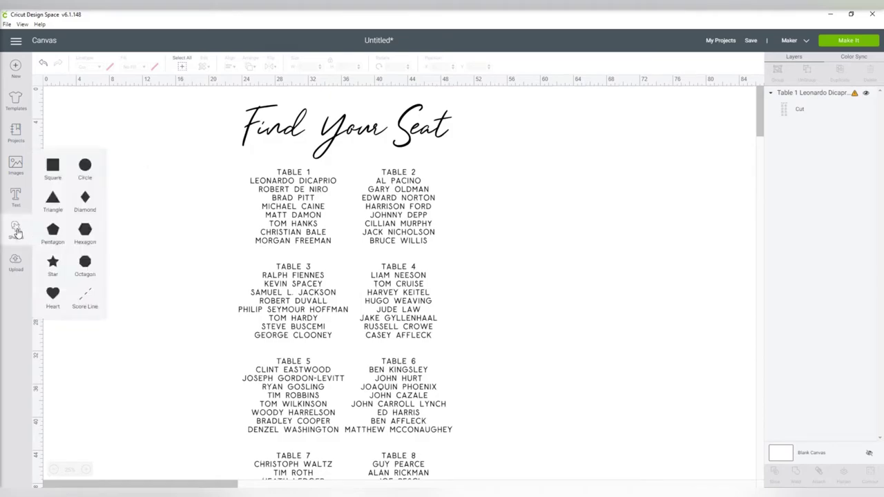
click(55, 167)
drag(55, 118, 116, 160)
click(109, 67)
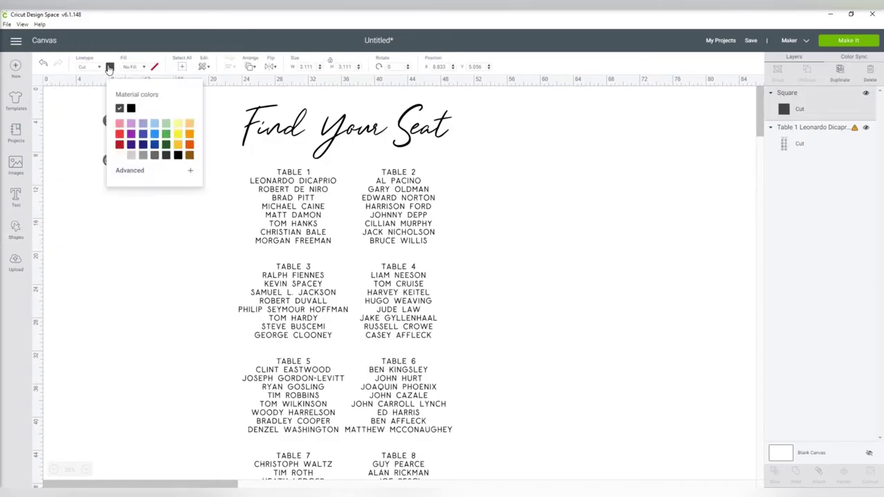
click(119, 155)
click(87, 144)
click(125, 145)
click(306, 67)
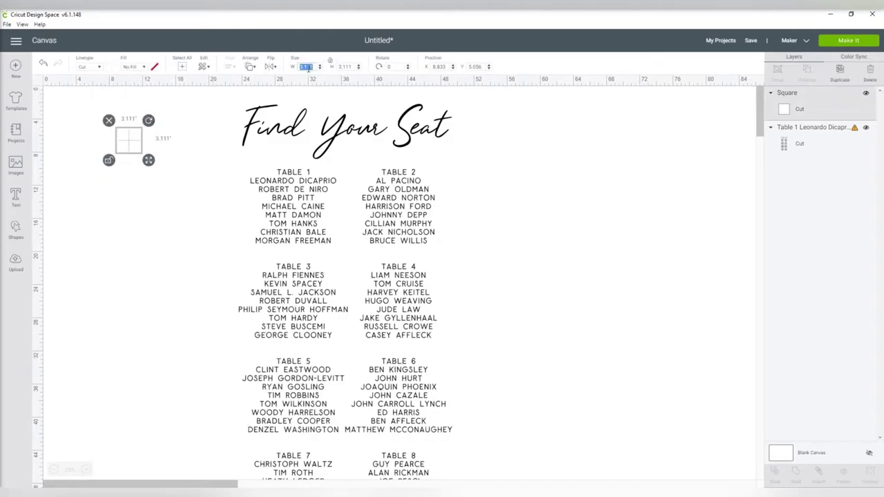
key(Tab)
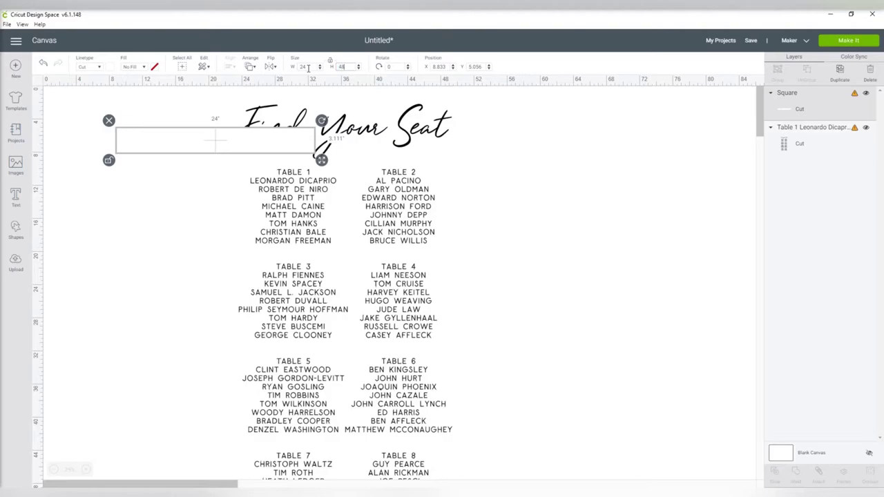
text(48)
key(Return)
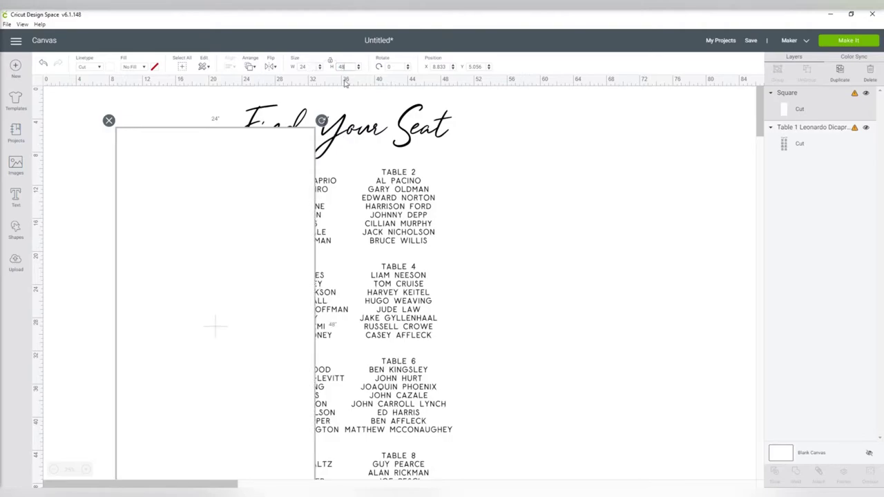
Send the rectangle to back, shrink the chart slightly, and place the rectangle beside it
drag(174, 185, 194, 152)
click(251, 67)
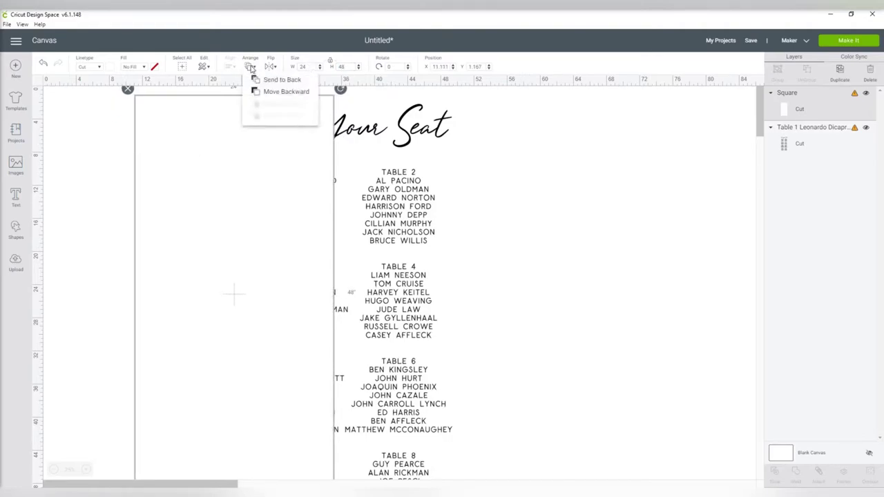
click(280, 80)
drag(349, 123, 248, 122)
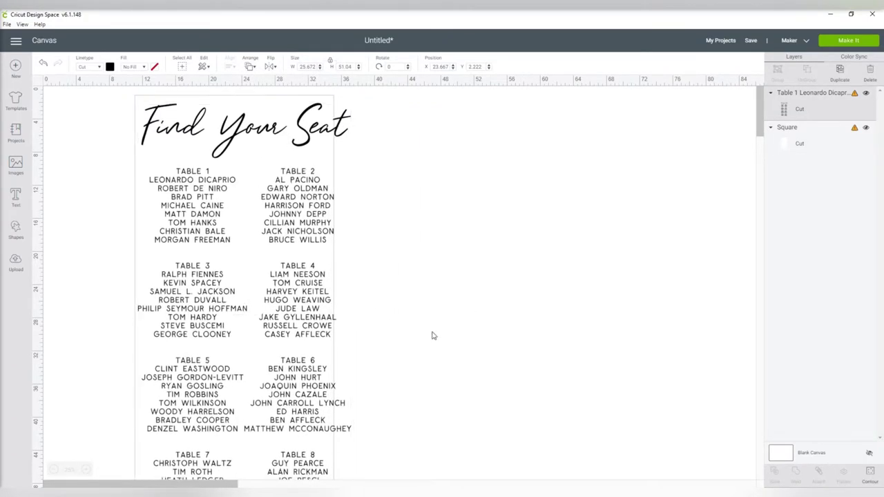
scroll(433, 333, down, 3)
drag(360, 443, 322, 405)
click(413, 159)
scroll(413, 159, up, 3)
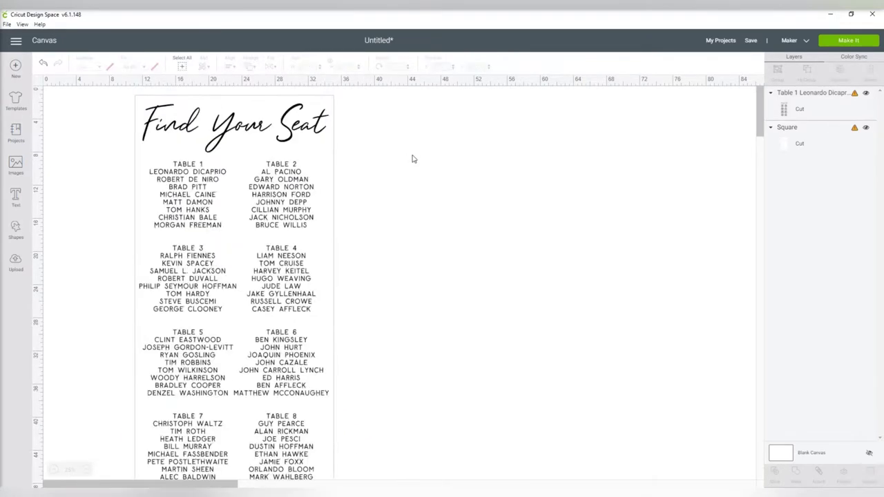
click(333, 100)
drag(327, 104, 571, 122)
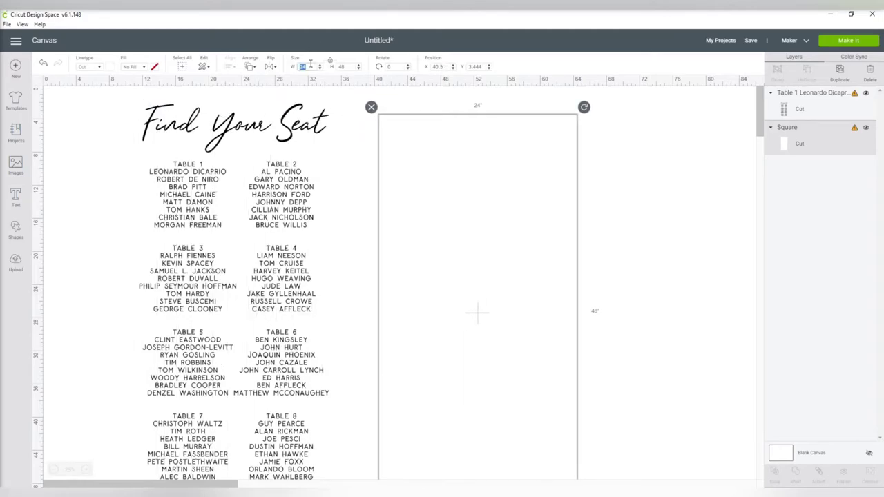
Resize the rectangle to W 11.5 and H 23.5 inches and rotate it 90°
key(Tab)
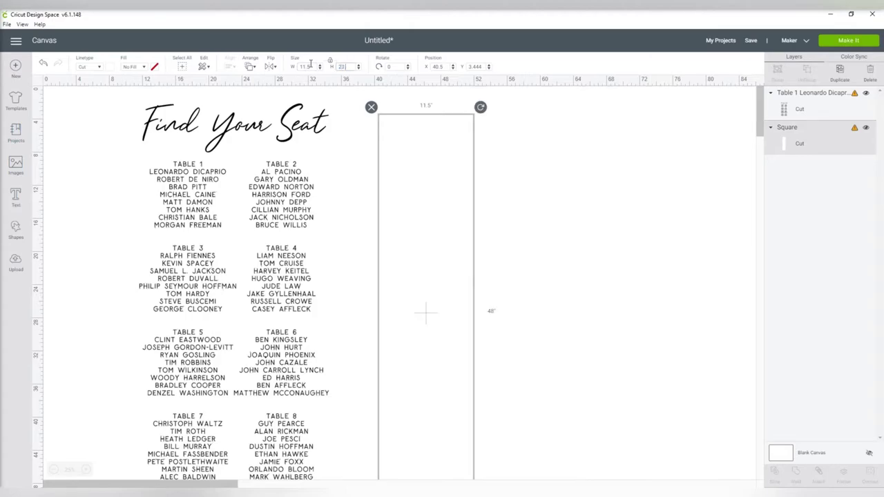
key(Return)
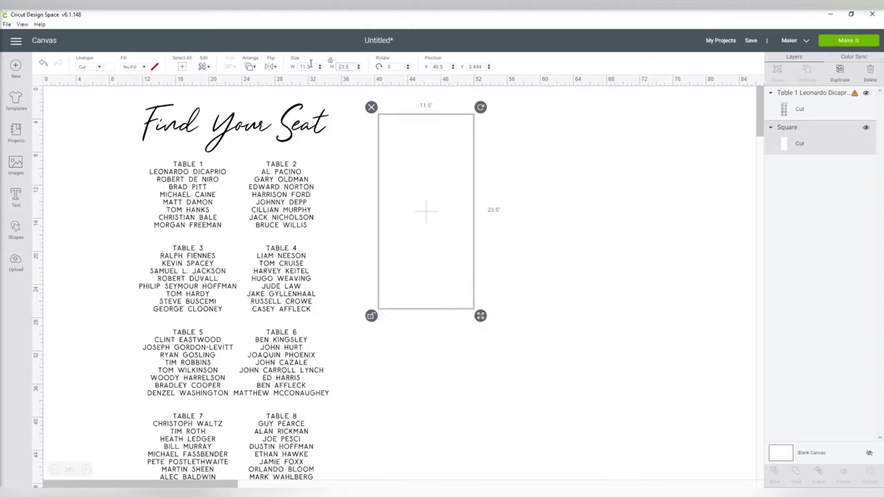
click(397, 66)
text(90)
key(Return)
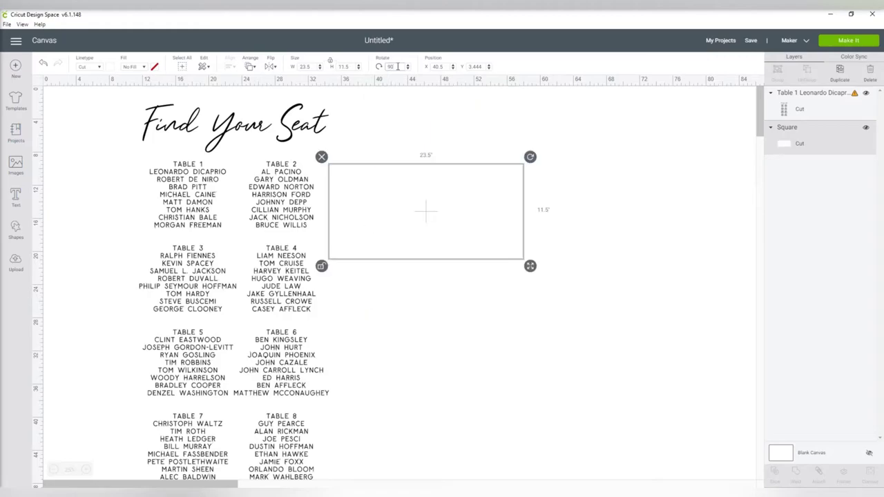
Position the rotated rectangle over the Table 7 and Table 8 lists
drag(495, 222, 304, 256)
drag(297, 342, 217, 375)
scroll(217, 375, up, 2)
drag(439, 278, 447, 288)
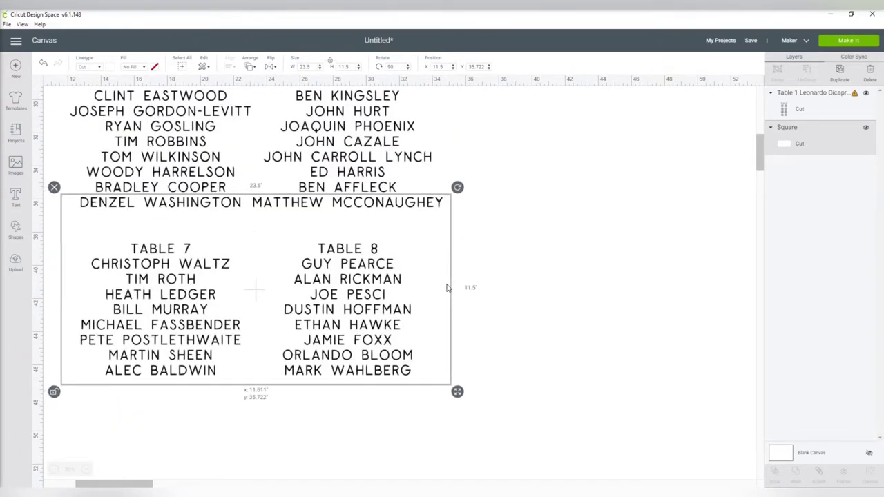
Duplicate the rectangle into several spare copies, moving one off to the right
click(459, 284)
click(446, 246)
click(841, 77)
drag(322, 304, 566, 248)
click(838, 72)
click(838, 72)
click(839, 72)
click(390, 273)
drag(390, 273, 392, 268)
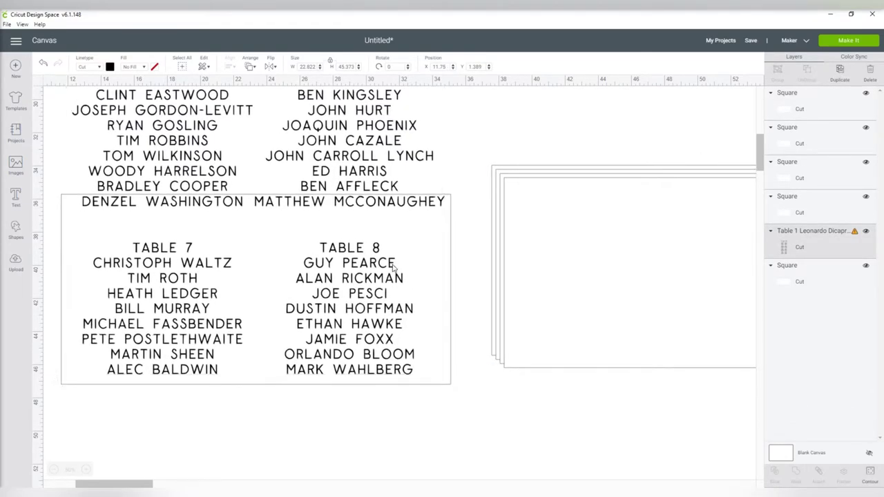
Slice the Tables 7–8 section from the chart and delete the leftover pieces
click(397, 429)
drag(349, 353, 325, 278)
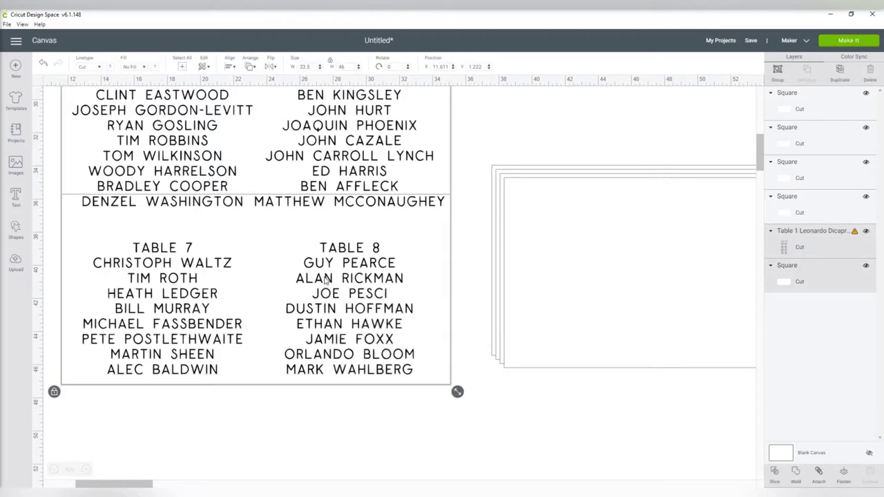
click(774, 472)
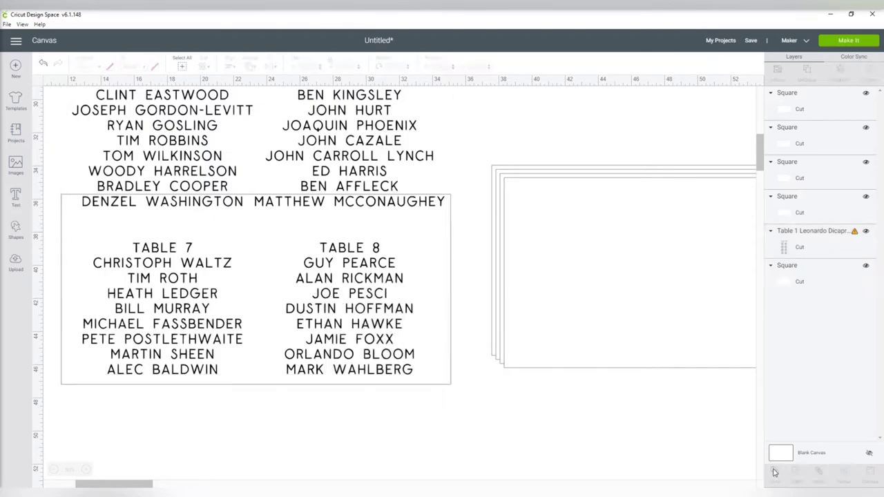
click(194, 277)
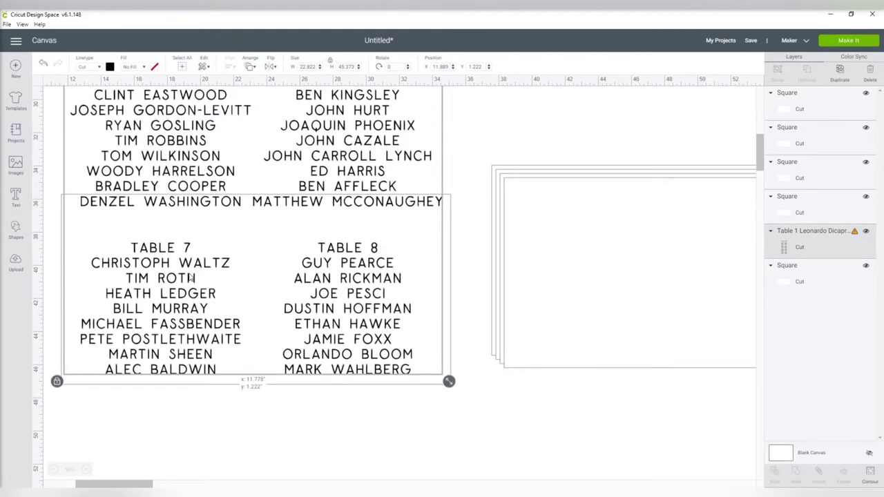
drag(262, 282, 565, 410)
click(222, 280)
click(54, 188)
click(95, 214)
click(76, 190)
Move a square over Tables 5–6, slice that section out, and pull it clear
scroll(289, 279, up, 3)
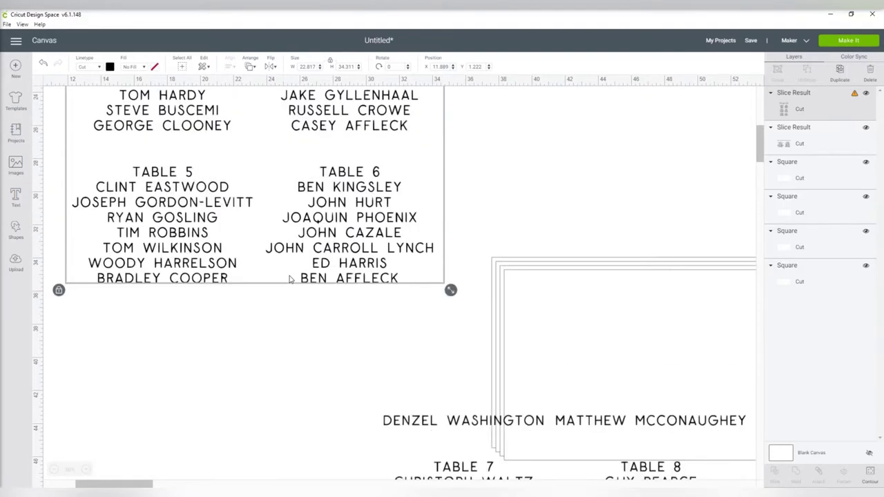
click(504, 339)
drag(536, 320, 99, 162)
drag(323, 336, 308, 196)
click(777, 477)
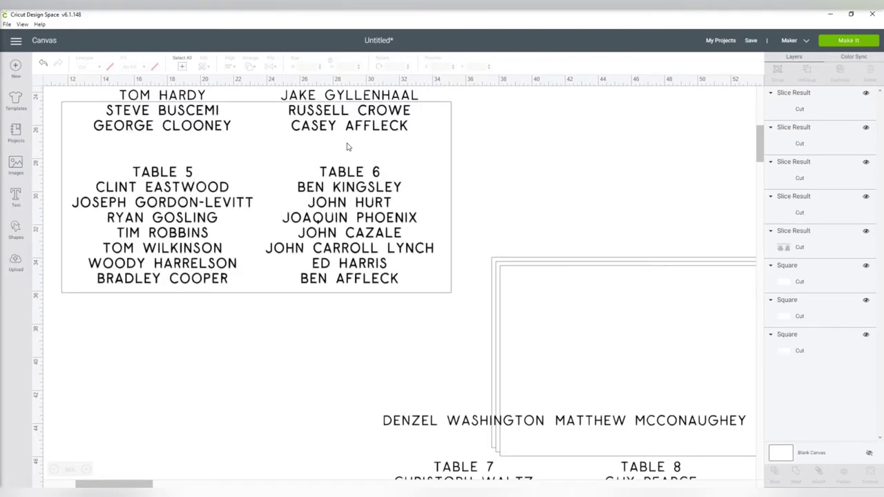
drag(364, 130, 411, 397)
Delete the leftover Tables 5–6 copy and drag a square over Tables 3–4
drag(56, 122, 131, 199)
key(Delete)
drag(560, 336, 267, 205)
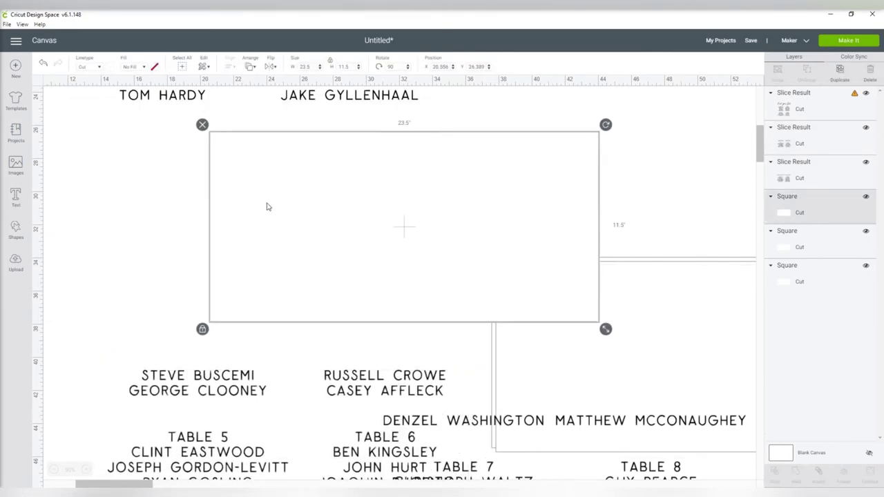
scroll(269, 211, up, 3)
drag(504, 415, 371, 319)
scroll(371, 318, up, 3)
drag(416, 462, 411, 354)
Slice out the Tables 3–4 section and delete its leftover grey text pieces
drag(405, 415, 327, 271)
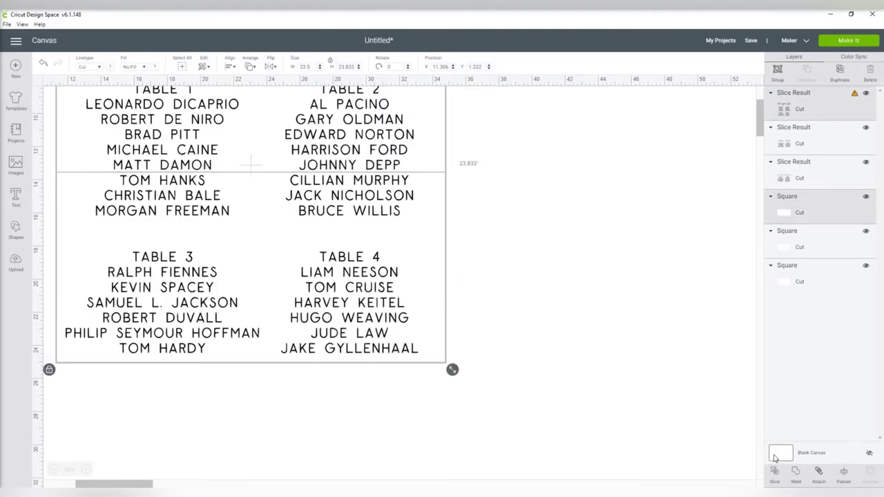
click(775, 480)
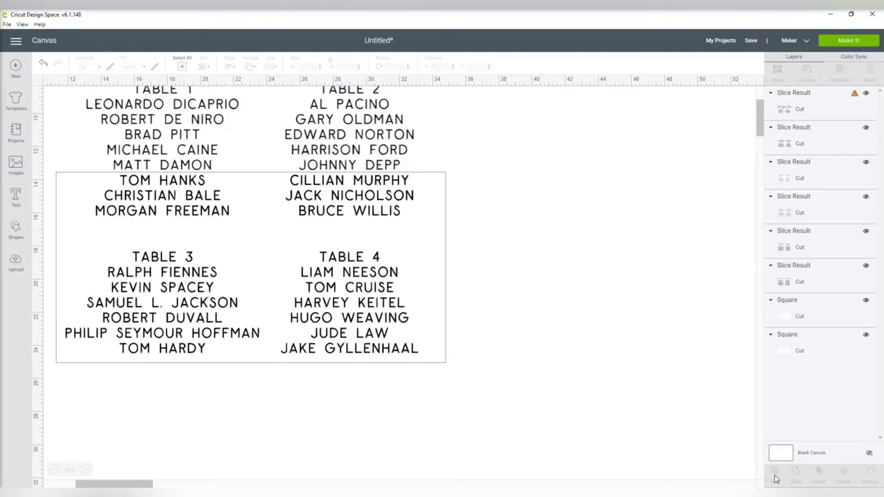
drag(185, 308, 432, 469)
drag(59, 201, 132, 255)
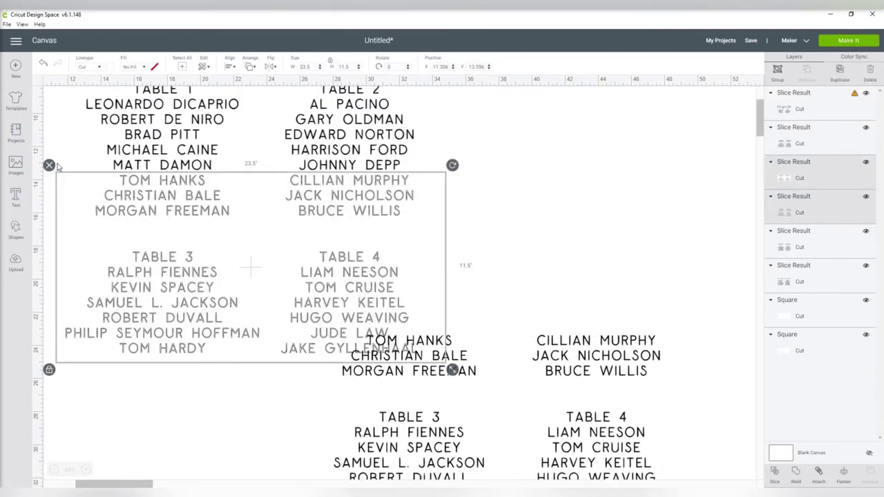
key(Delete)
Frame the title and Tables 1–2 with the last square and select them together
scroll(239, 290, up, 3)
drag(241, 233, 241, 340)
scroll(299, 273, down, 3)
scroll(299, 273, down, 3)
click(468, 341)
drag(467, 341, 346, 262)
scroll(79, 227, up, 3)
drag(100, 225, 44, 156)
drag(122, 201, 164, 130)
scroll(158, 190, up, 3)
drag(117, 233, 147, 218)
drag(80, 186, 260, 388)
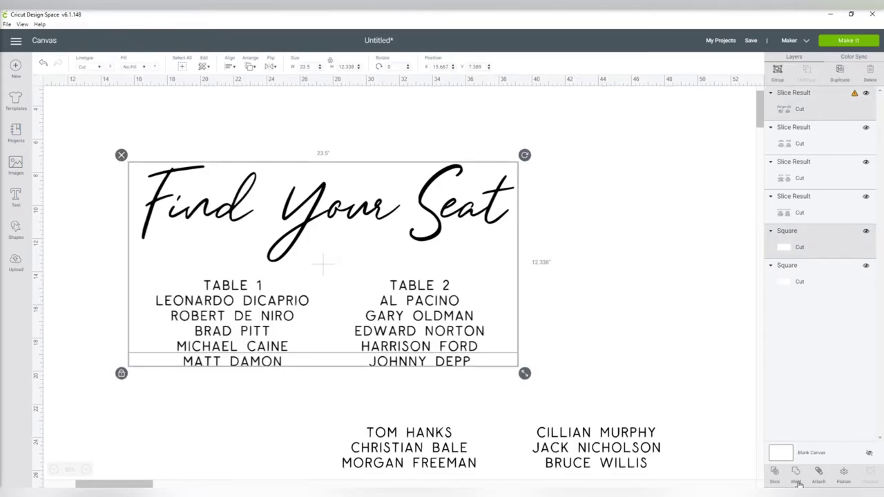
Slice out the title and Tables 1–2 section and delete its leftover outline
click(774, 474)
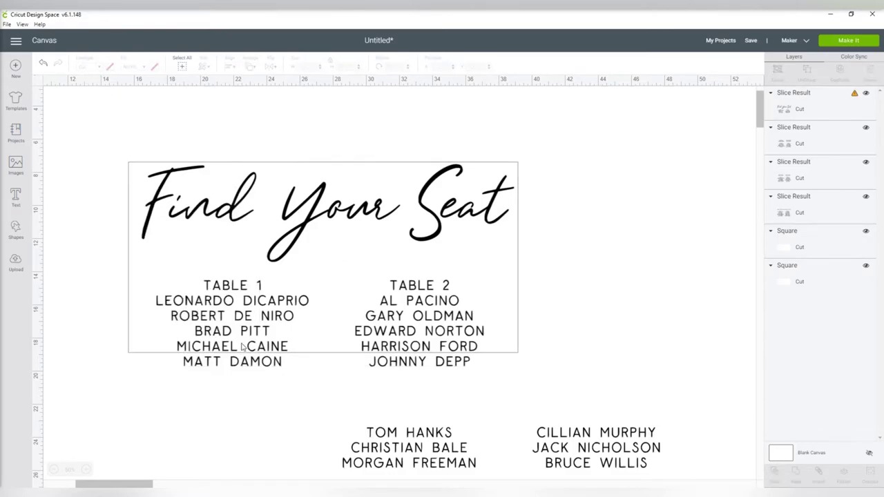
drag(253, 361, 238, 398)
drag(240, 337, 394, 331)
click(136, 185)
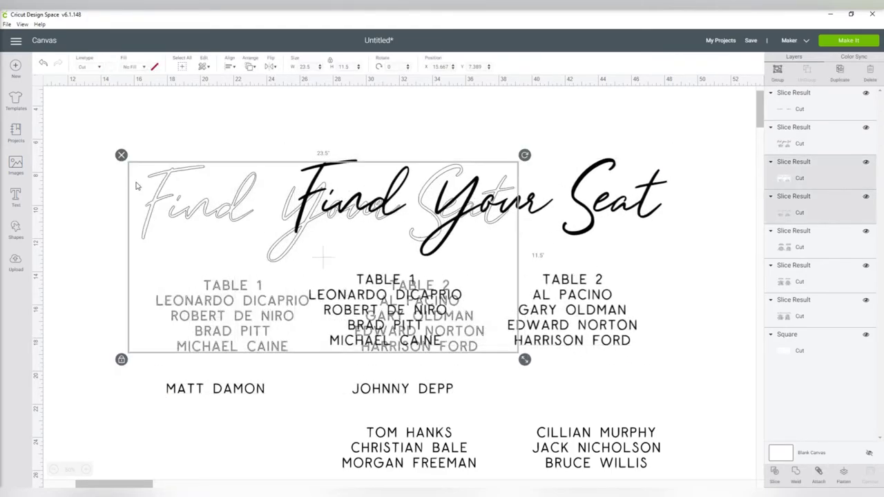
click(121, 155)
Place the loose names row and the Tables 3–4 block beneath Tables 1–2
drag(416, 196, 276, 166)
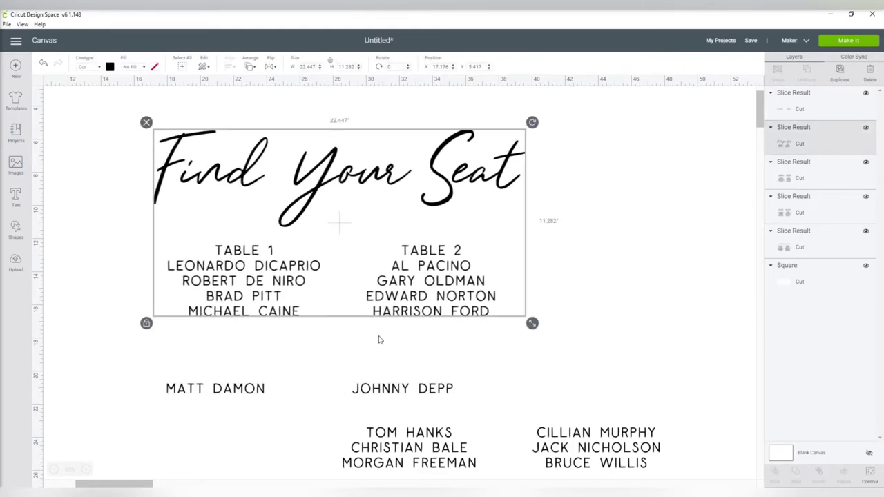
scroll(380, 355, down, 1)
drag(404, 359, 425, 311)
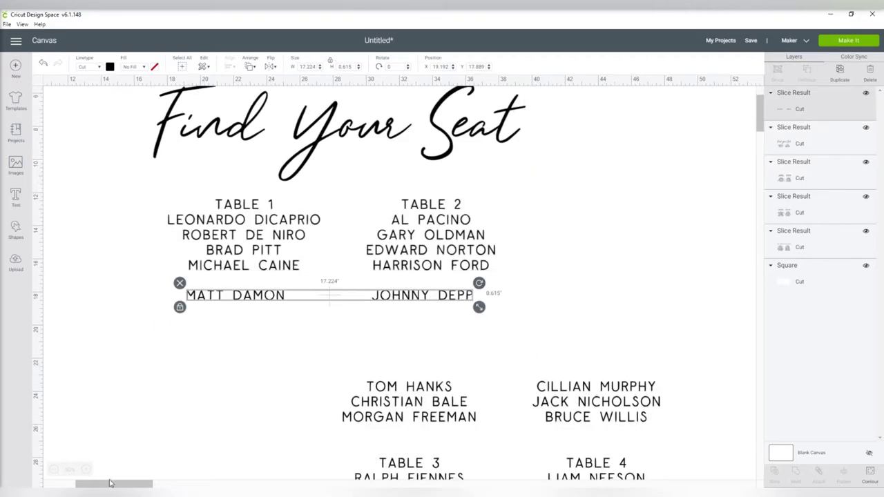
click(54, 470)
drag(331, 359, 244, 349)
Delete the unused square and stack the Tables 5–6 and remaining blocks in order
click(458, 389)
click(352, 364)
scroll(350, 367, down, 2)
drag(368, 402, 451, 377)
drag(265, 426, 281, 383)
scroll(420, 455, down, 2)
drag(491, 382, 335, 461)
scroll(519, 446, up, 4)
scroll(519, 446, up, 1)
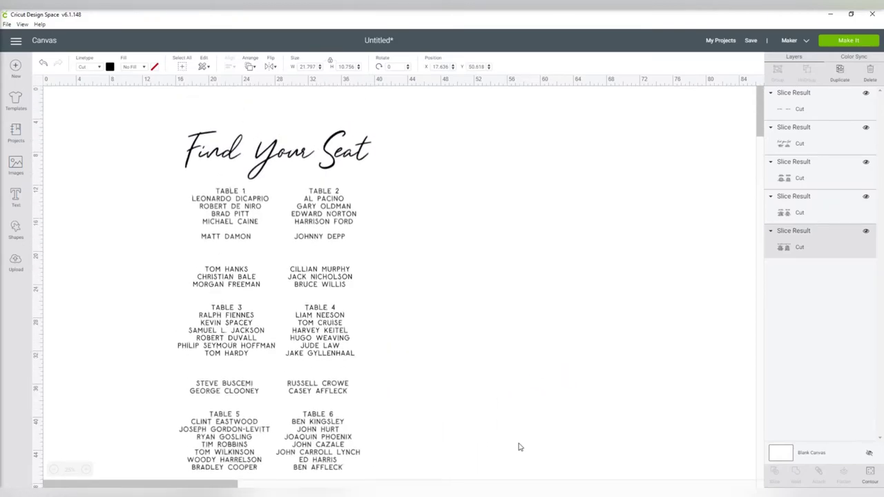
Start Make It on the larger 12 × 24 mat and preview mats 2 and 3
click(849, 40)
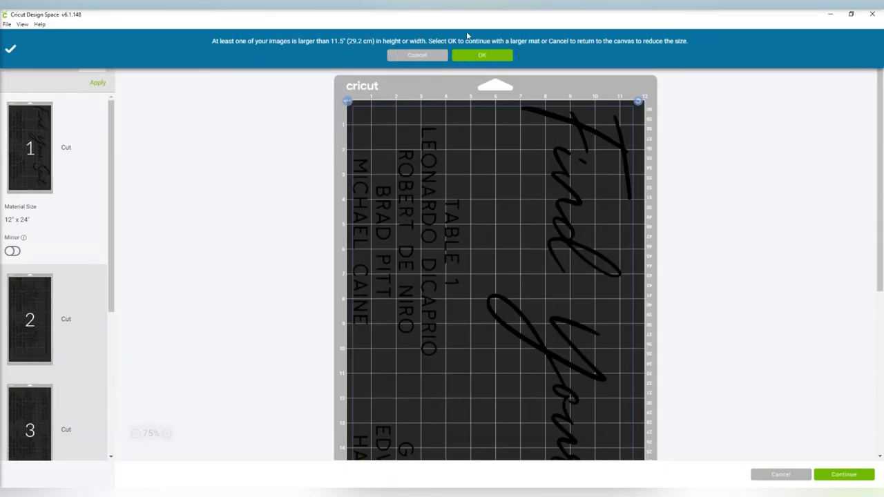
click(483, 55)
scroll(682, 324, down, 5)
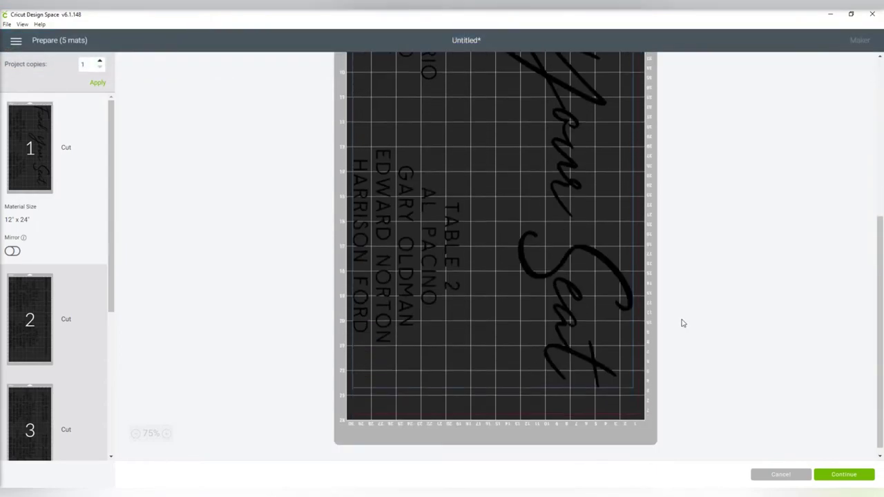
click(38, 333)
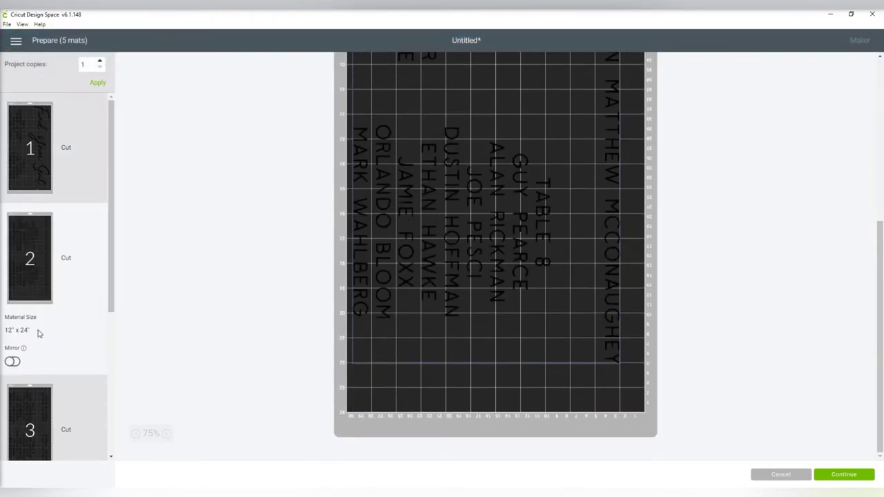
scroll(376, 264, up, 4)
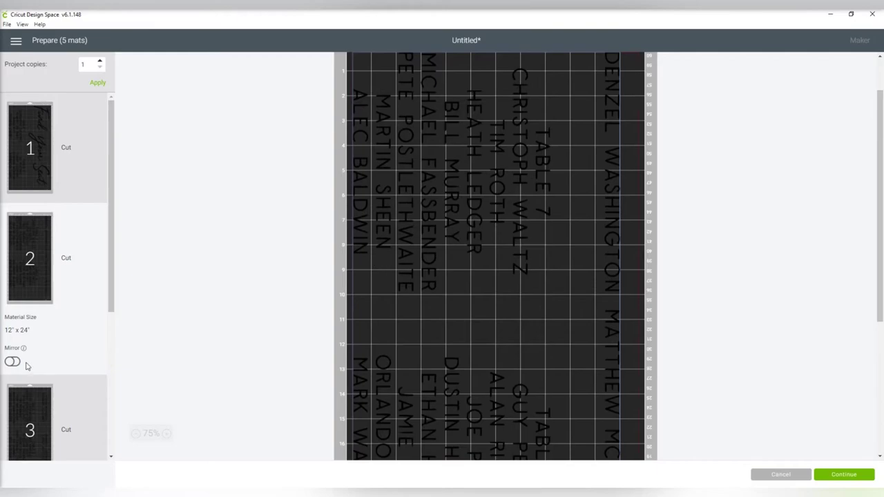
click(30, 403)
Preview mats 4 and 5, then continue to the cutting setup
scroll(203, 351, down, 5)
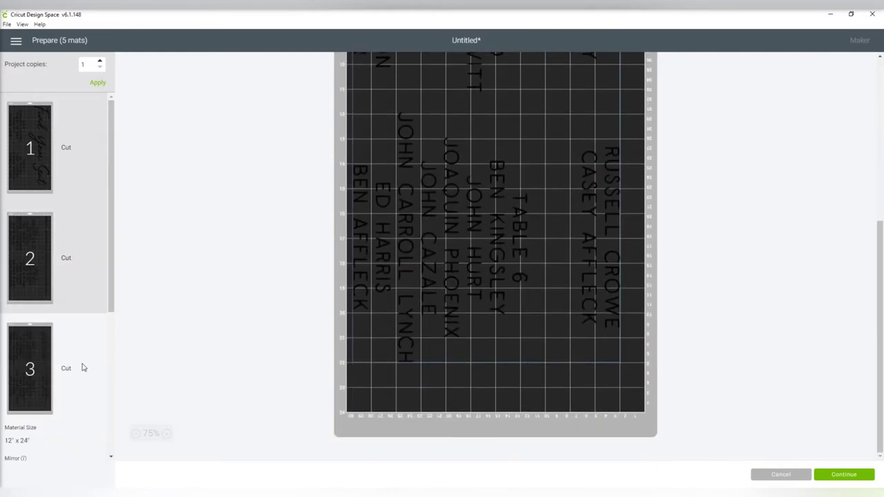
scroll(25, 335, down, 3)
click(38, 299)
scroll(262, 332, up, 2)
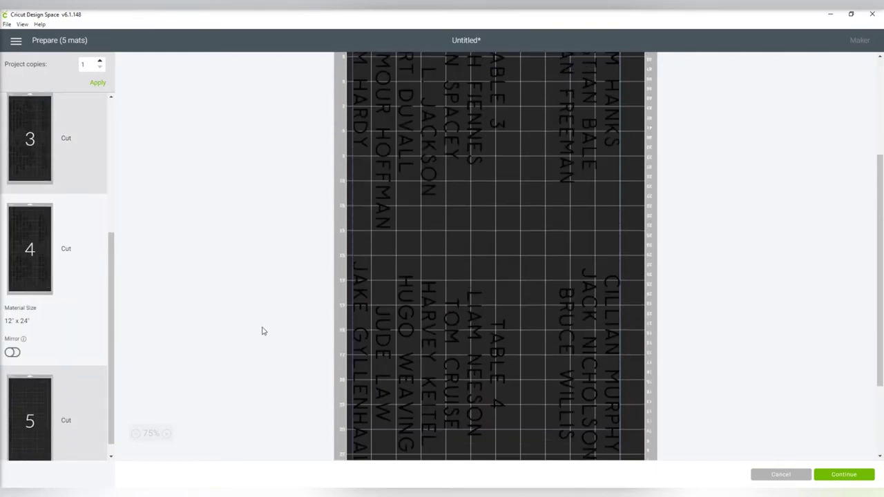
scroll(261, 332, up, 3)
scroll(83, 364, down, 1)
click(39, 390)
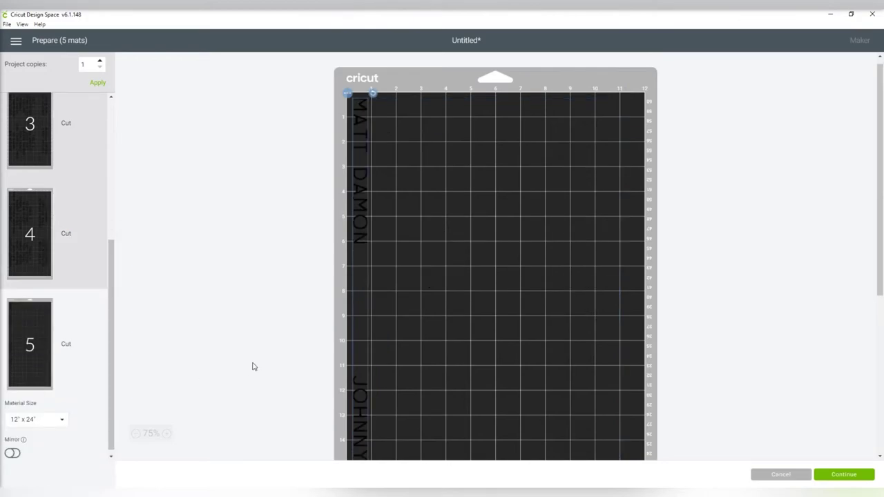
scroll(253, 367, down, 5)
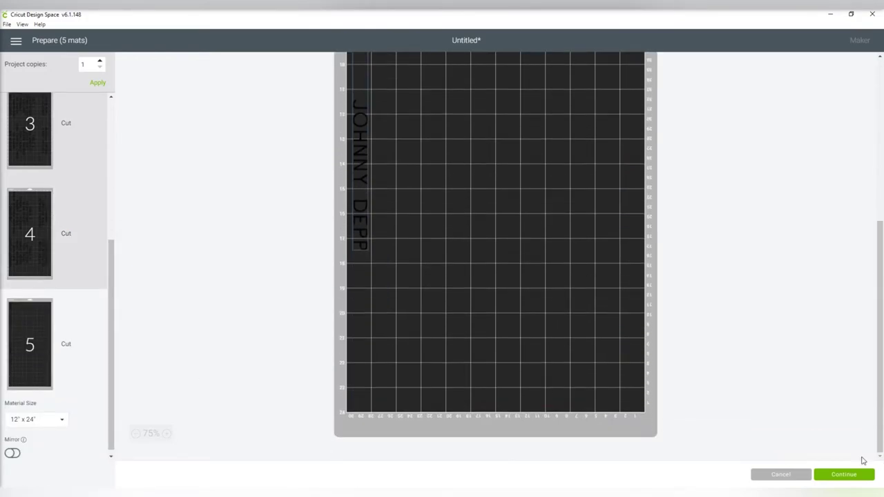
click(841, 477)
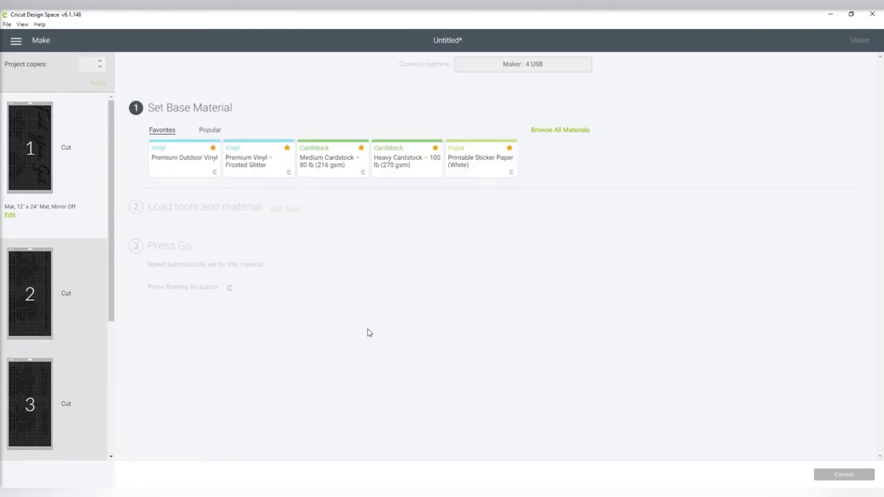
Choose the Premium Outdoor Vinyl tile from Favorites as the base material
click(174, 160)
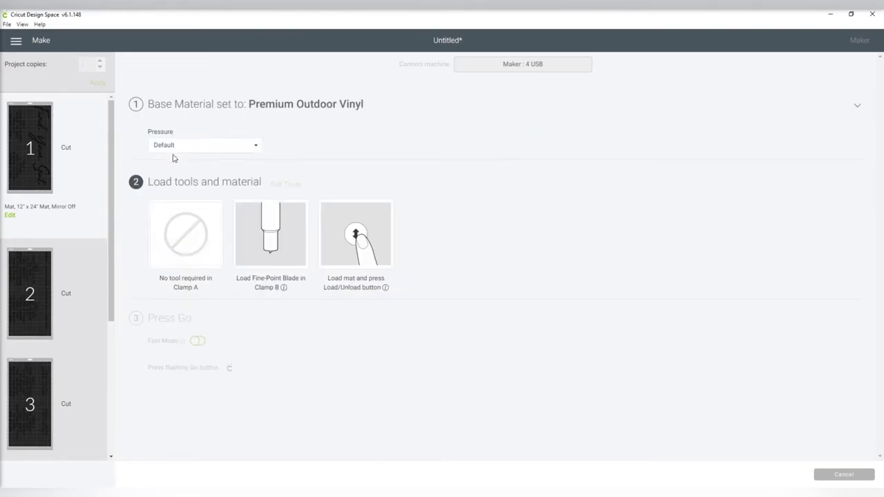